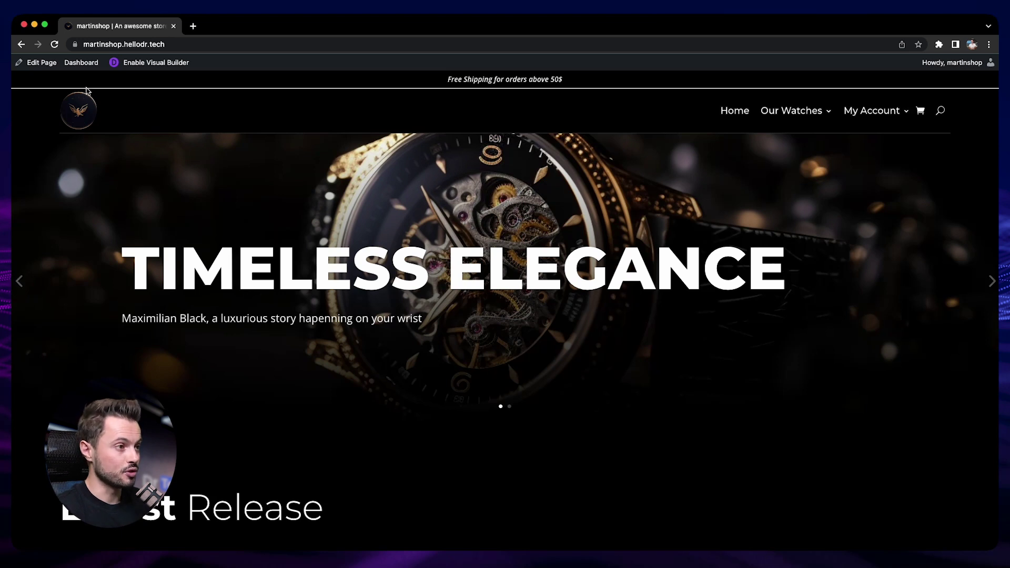
From the WordPress dashboard, go to WooCommerce Settings and open the Accounts & Privacy tab.
left_click(79, 62)
left_click(63, 267)
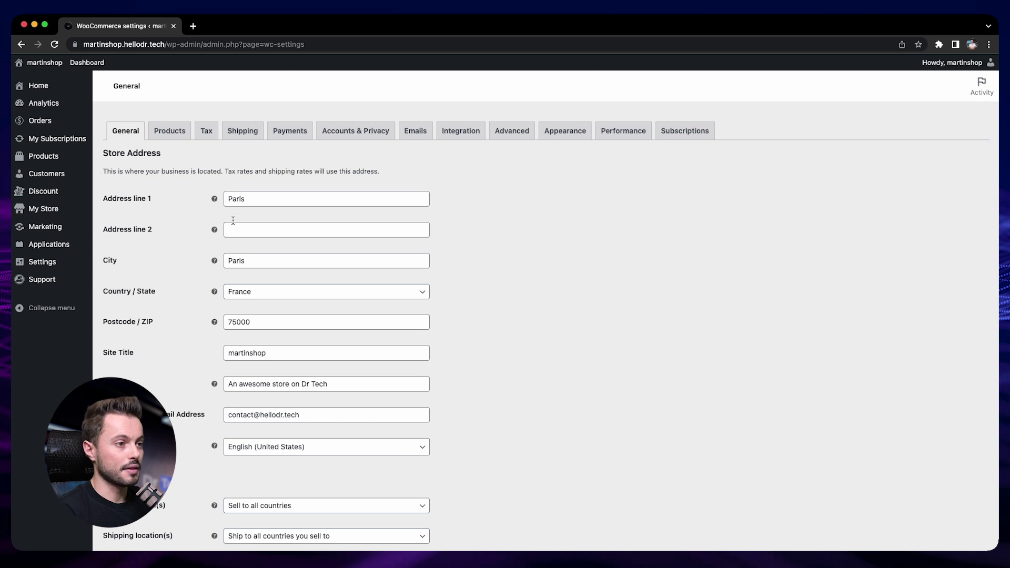
left_click(355, 132)
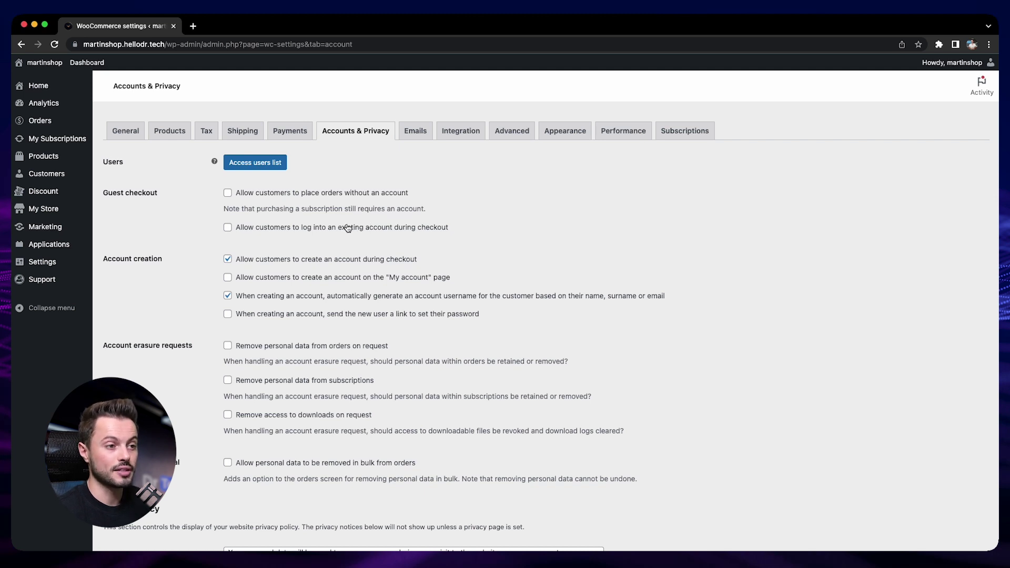
Enable checkout login for existing accounts and automatic username generation from name, surname or email.
left_click(249, 230)
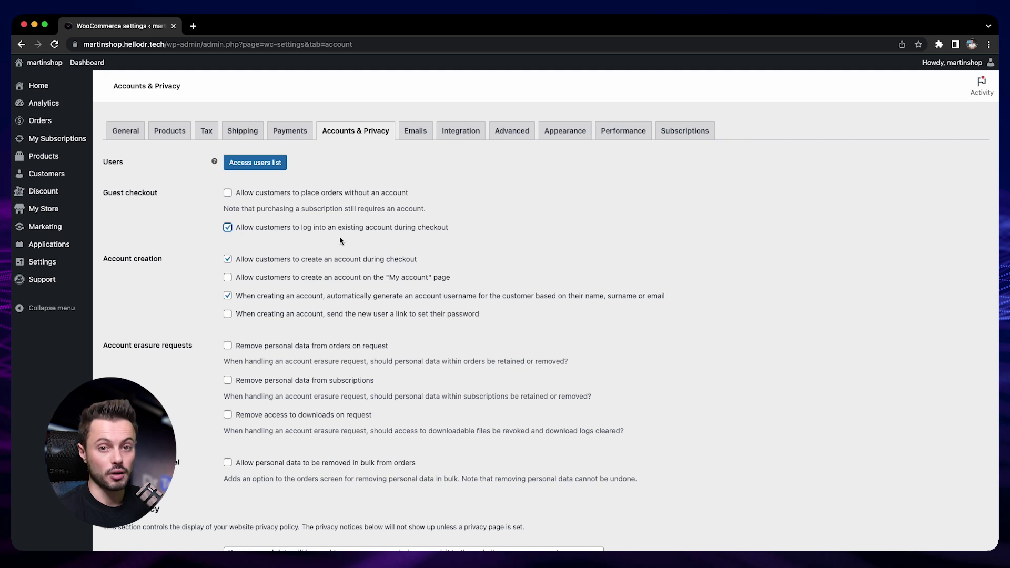
left_click(324, 266)
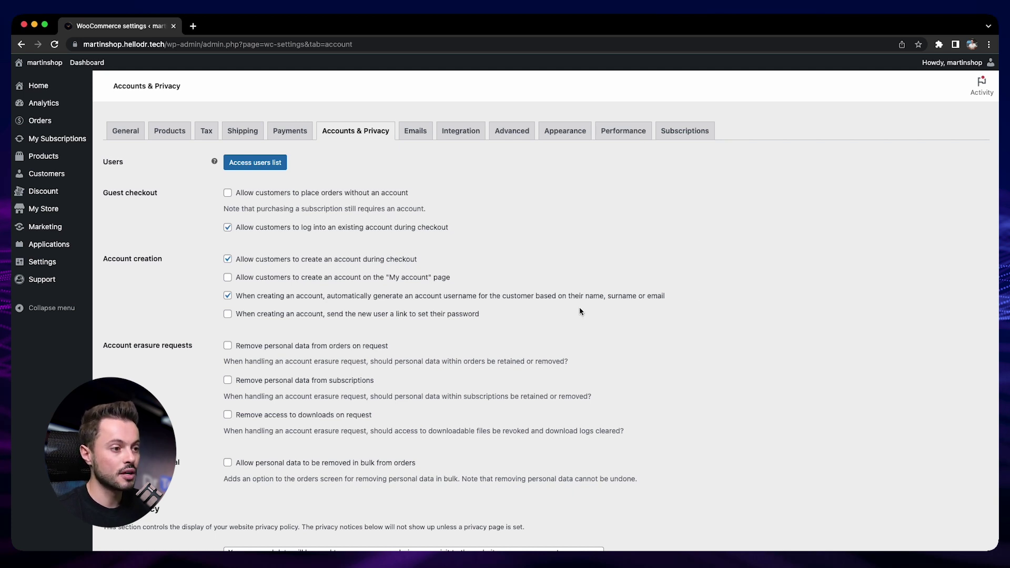
Enable sending new users a set-password link, then start a new private browsing window.
left_click(255, 317)
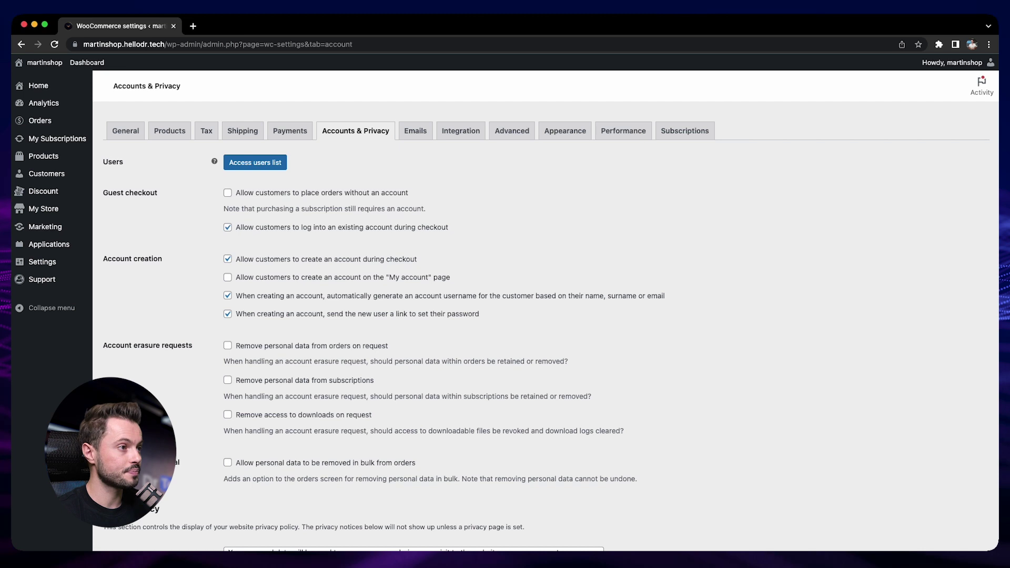
key("super+shift+n")
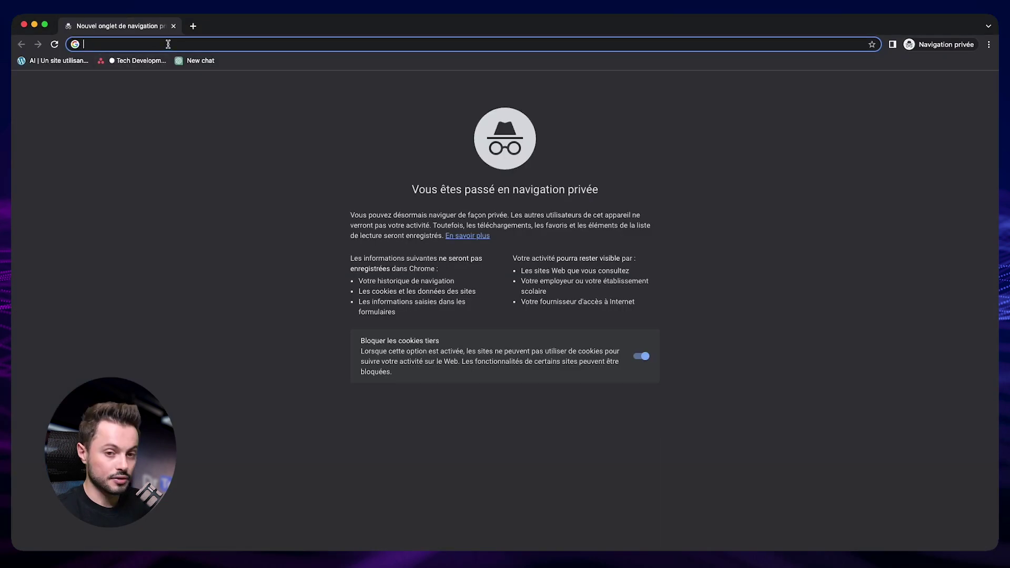
On martinshop.hellodr.tech, add The Grace to the cart and proceed to the €590,00 checkout.
type("martinshop.hellodr.tech")
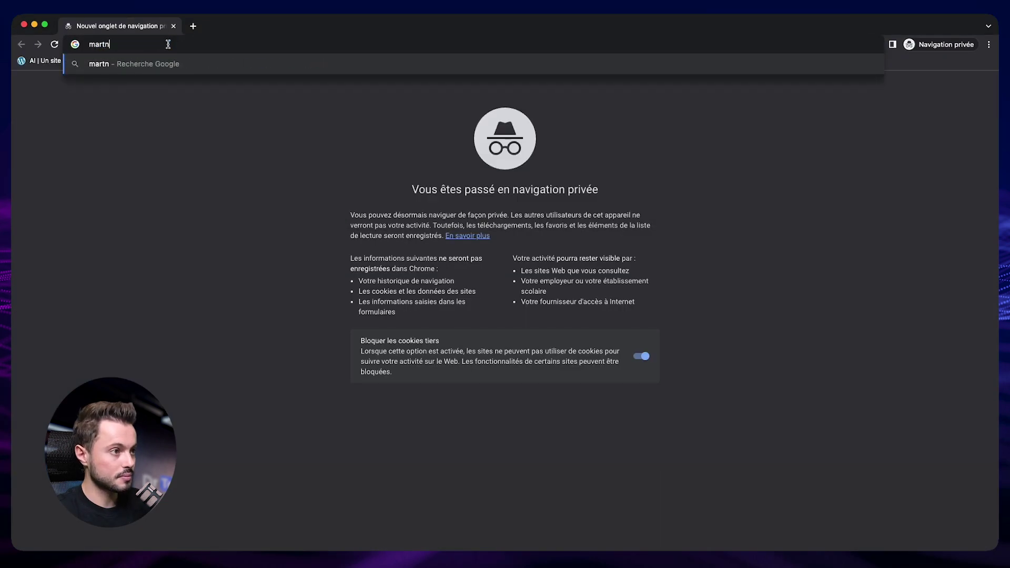
key("Return")
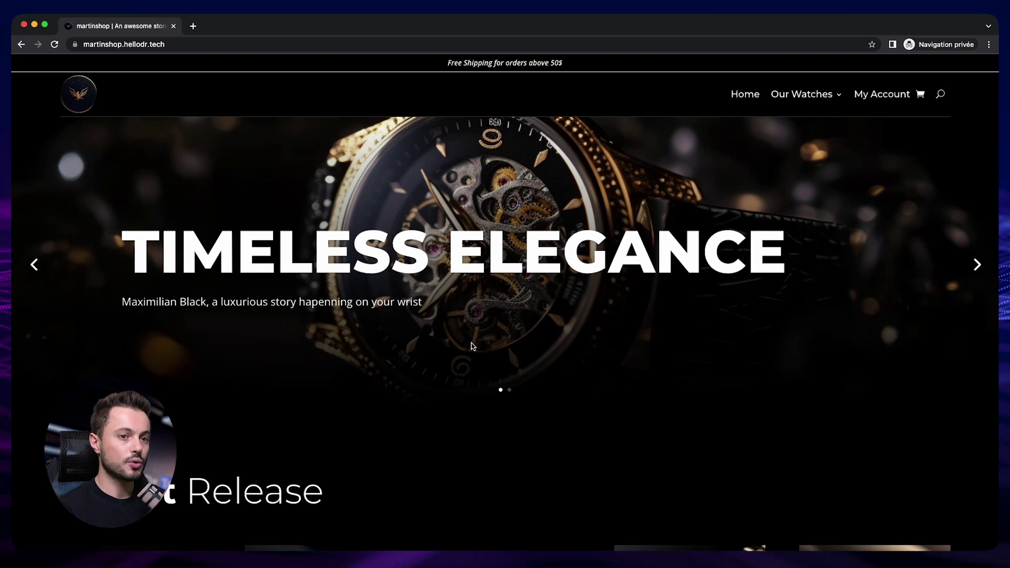
scroll(481, 348, "down", 2)
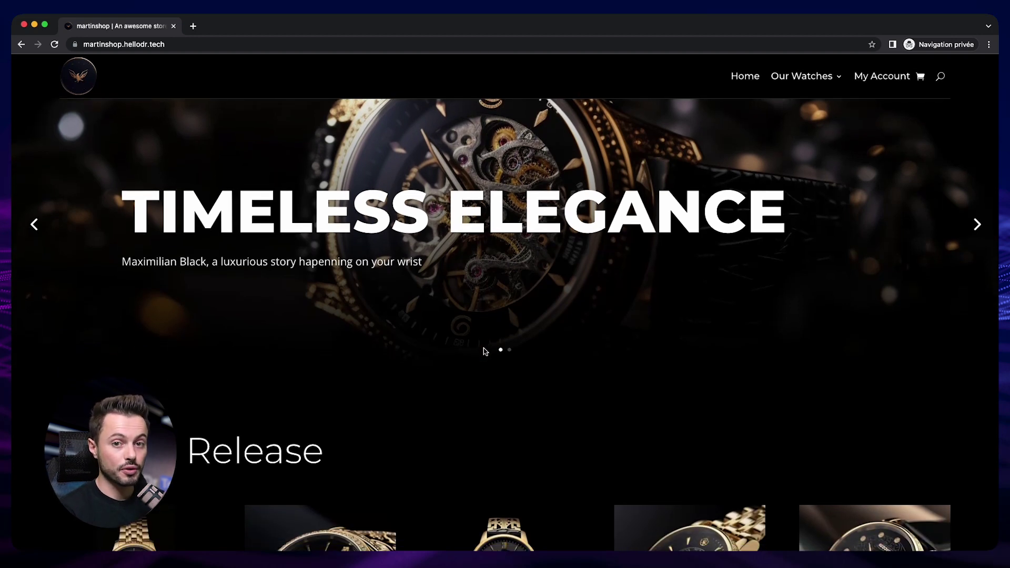
scroll(484, 350, "down", 1)
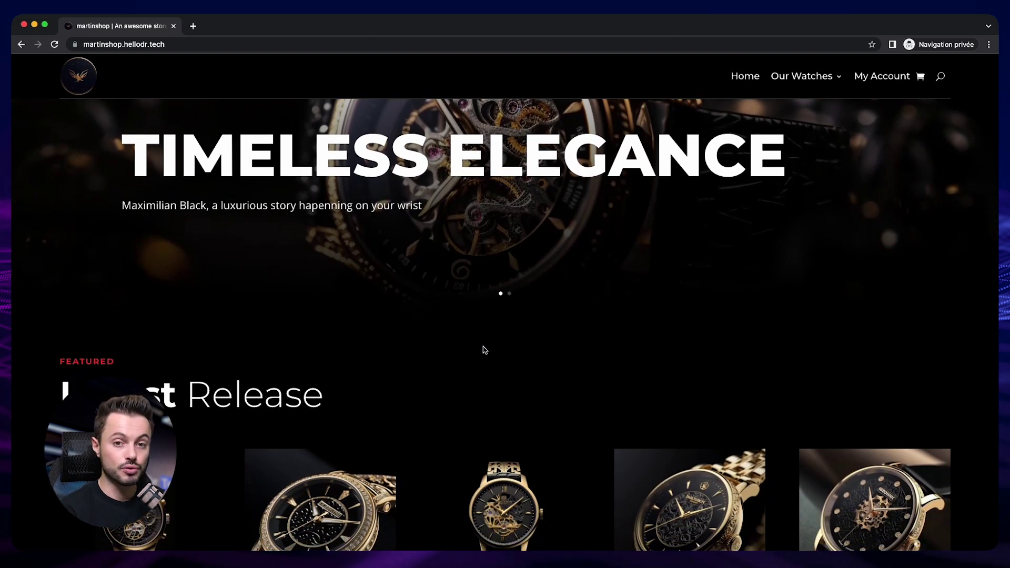
scroll(112, 315, "down", 4)
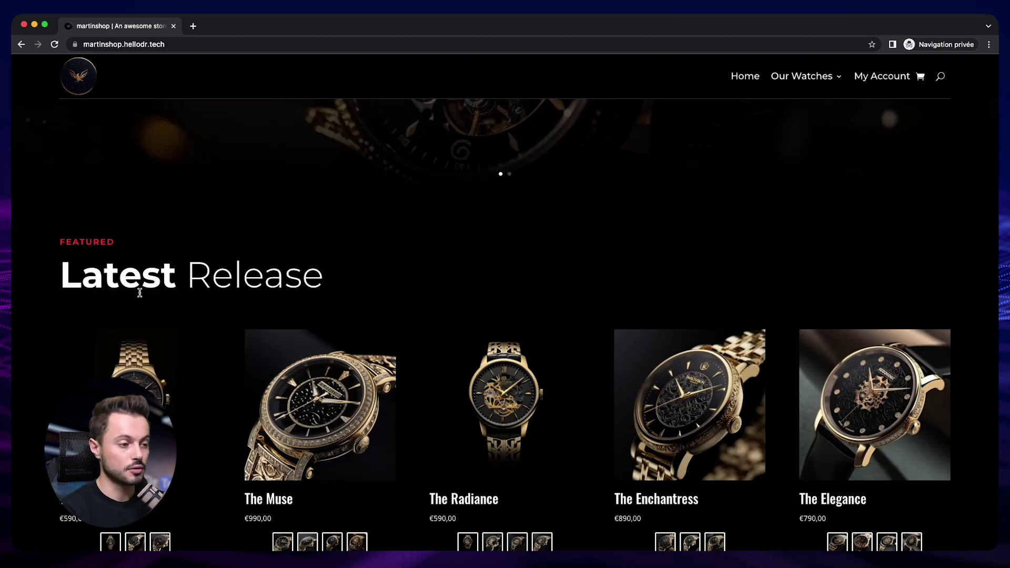
left_click(151, 389)
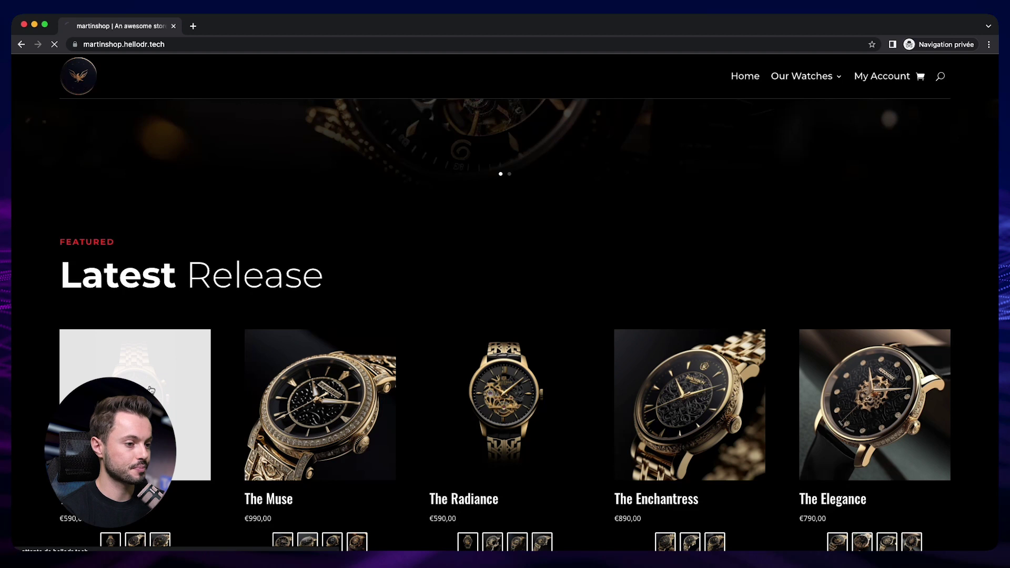
left_click(608, 337)
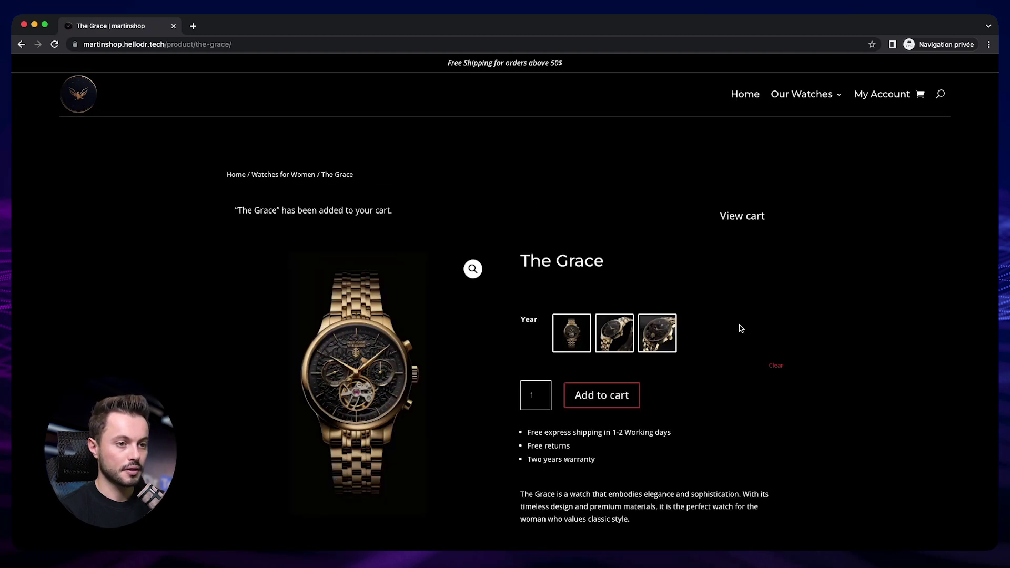
left_click(741, 216)
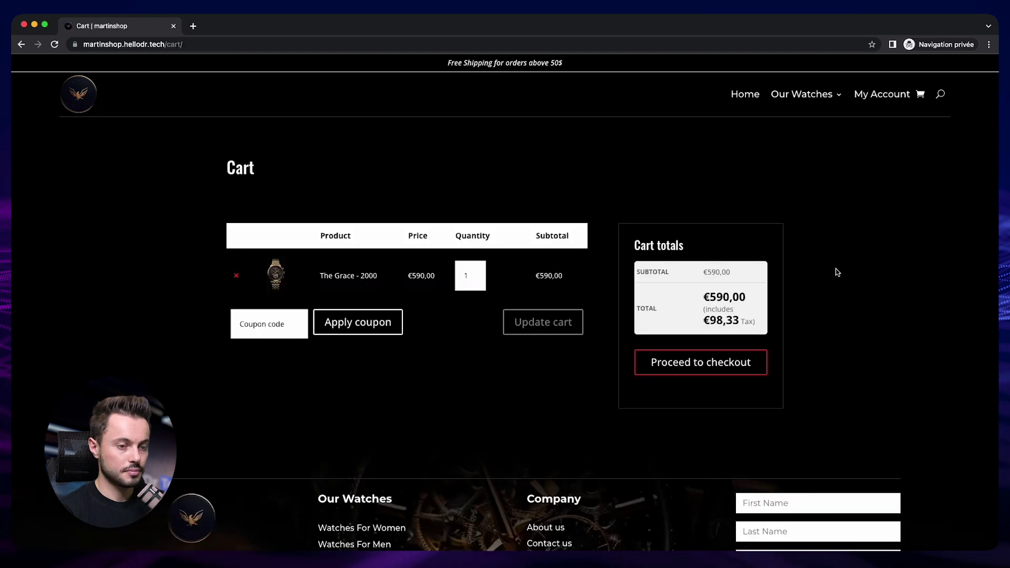
left_click(755, 362)
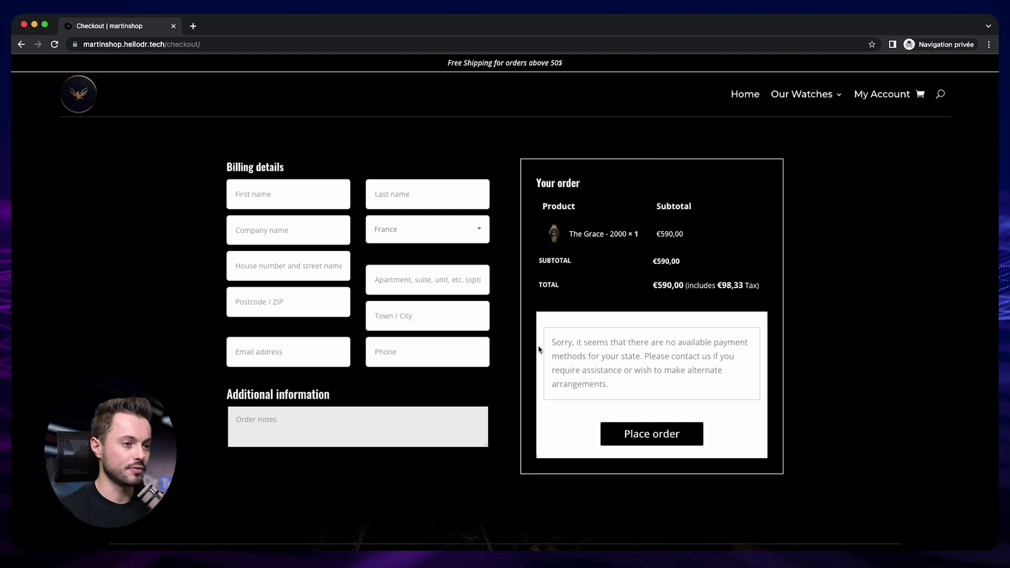
key("ctrl+Up")
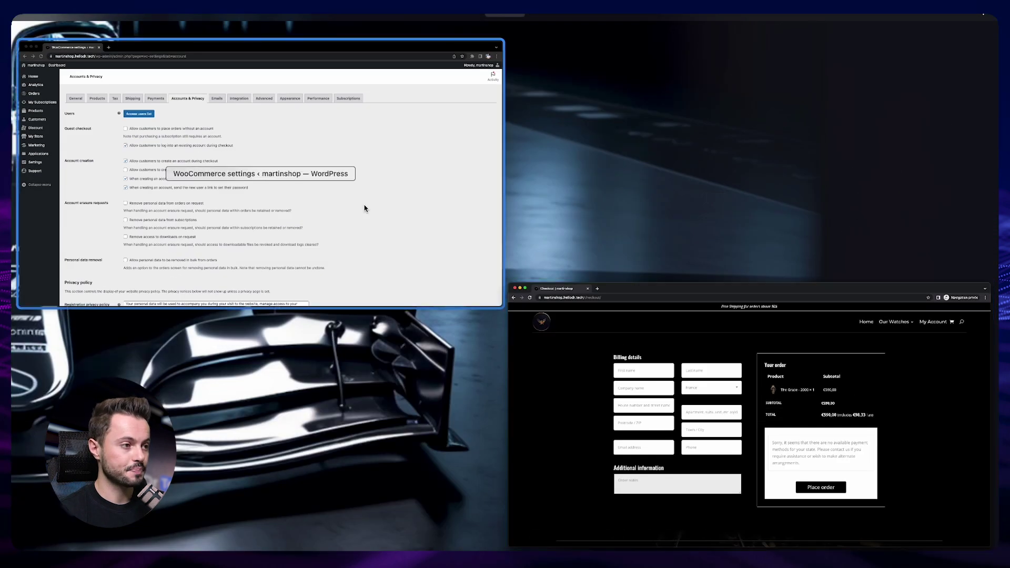
Enable guest checkout and turn off checkout login and every account creation option.
left_click(365, 207)
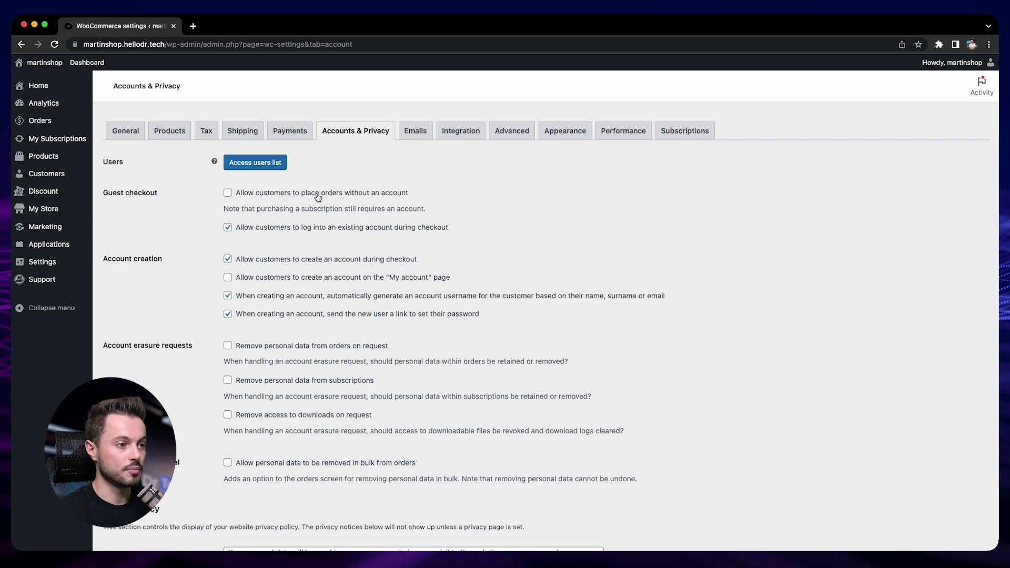
left_click(351, 195)
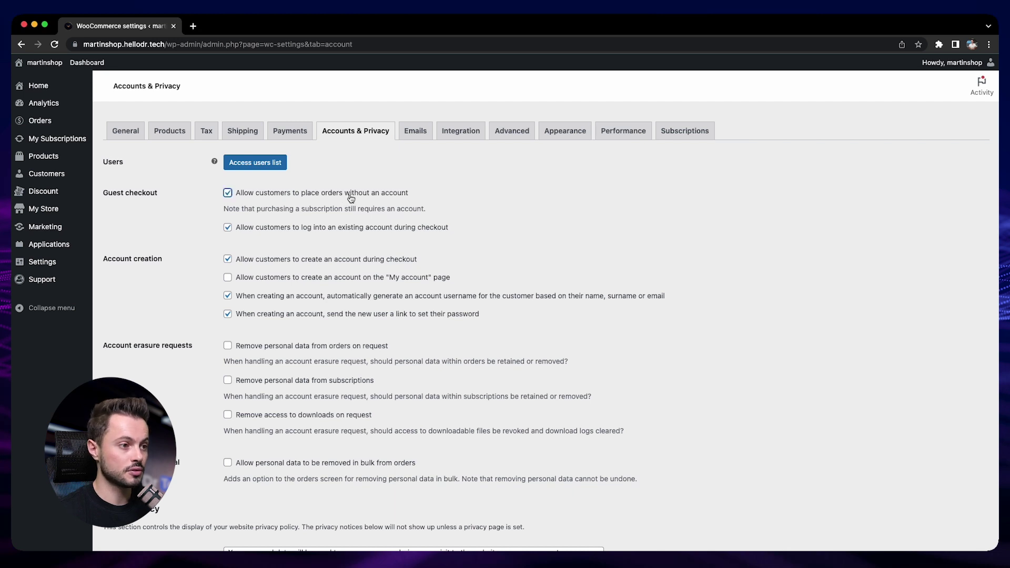
left_click(252, 230)
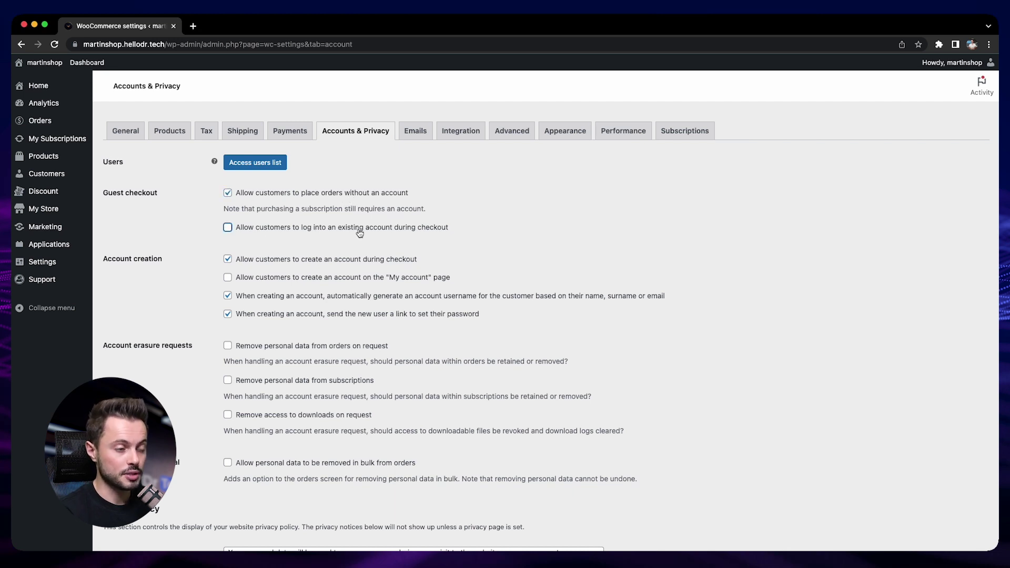
double_click(275, 261)
left_click(357, 261)
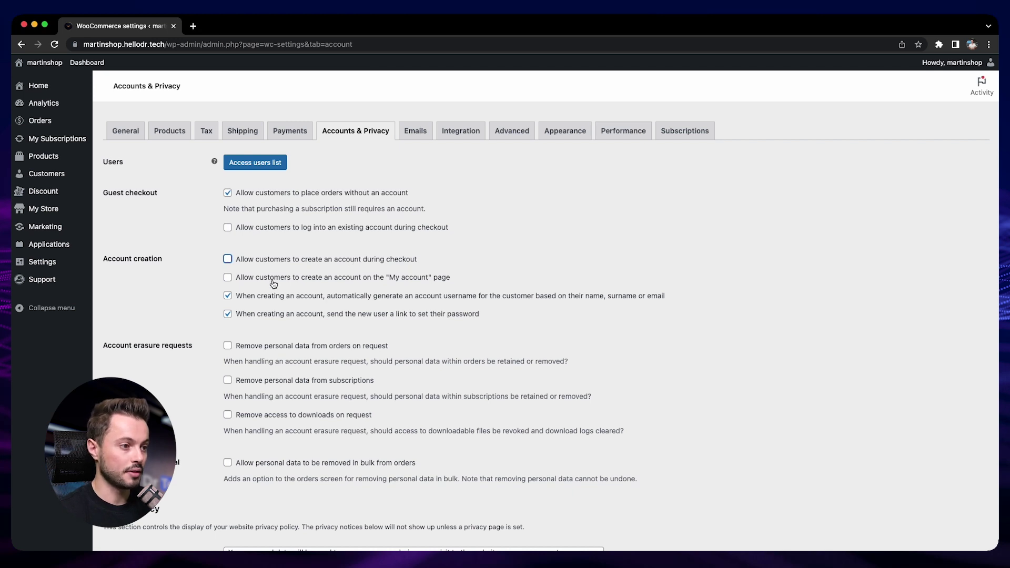
left_click(283, 297)
left_click(310, 315)
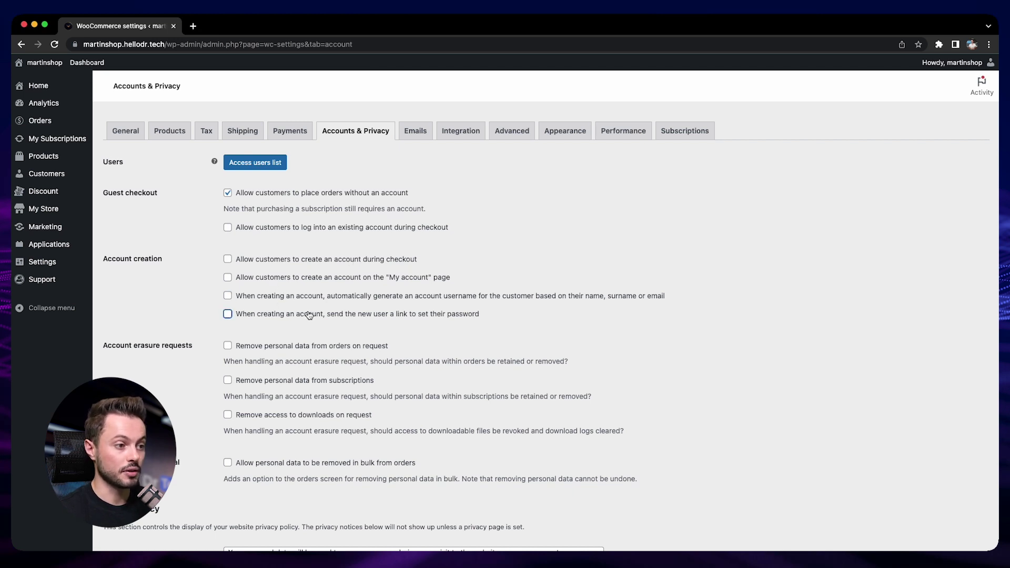
scroll(130, 541, "down", 5)
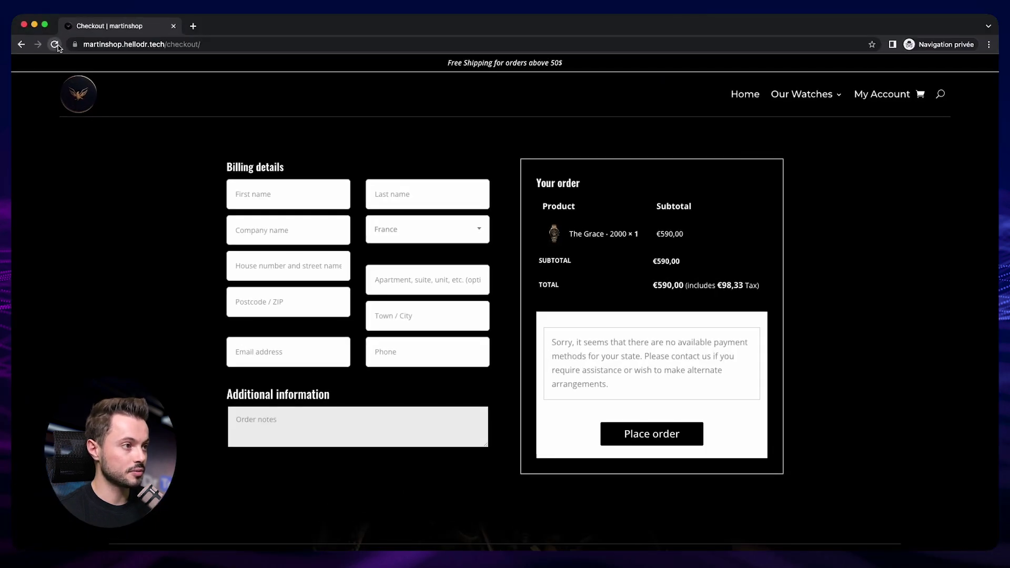
Save the guest-only settings, then re-enable logging into an existing account at checkout.
left_click(55, 45)
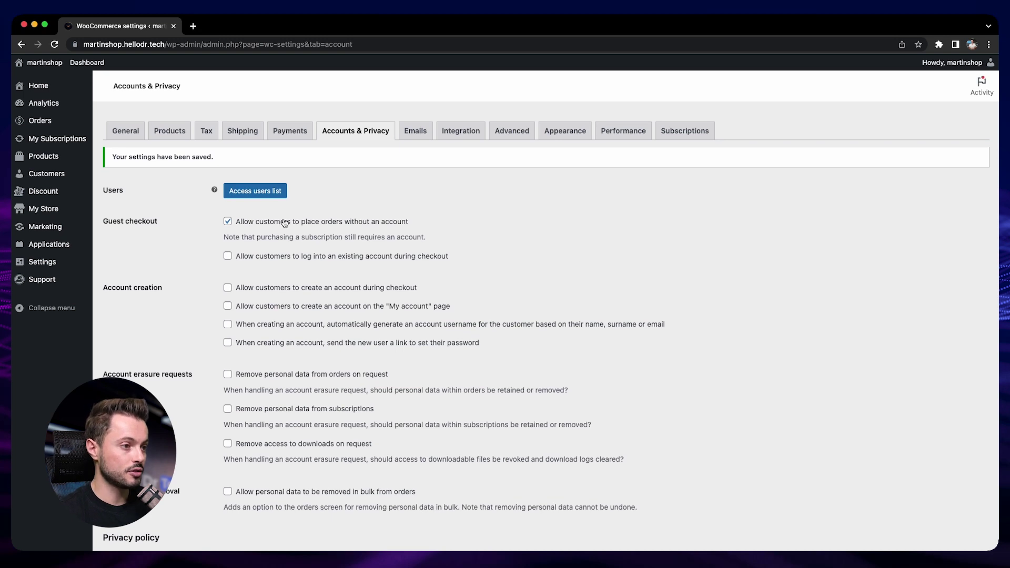
left_click(313, 257)
Turn automatic username generation on, then back off again.
scroll(336, 279, "down", 1)
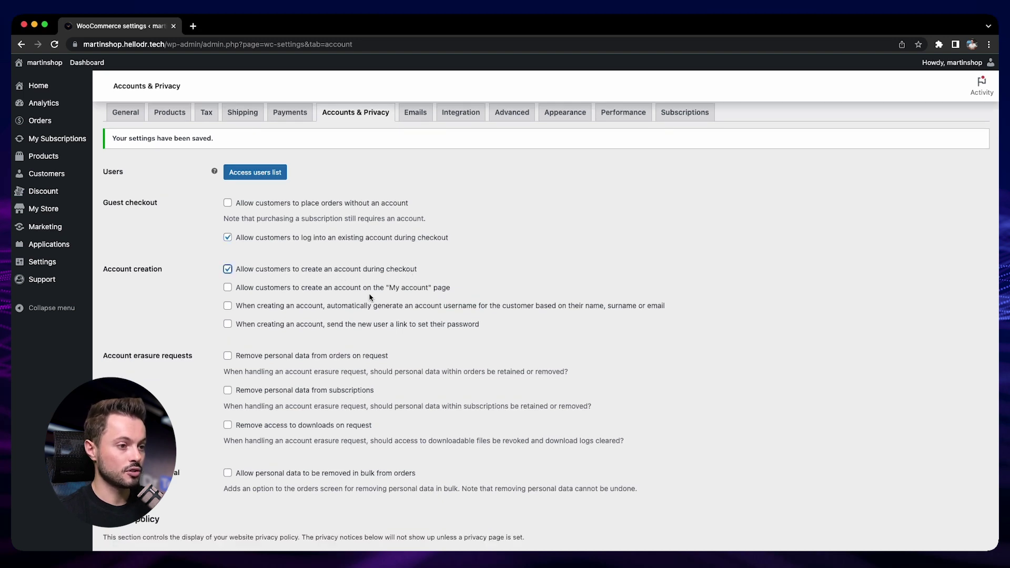
scroll(406, 290, "down", 1)
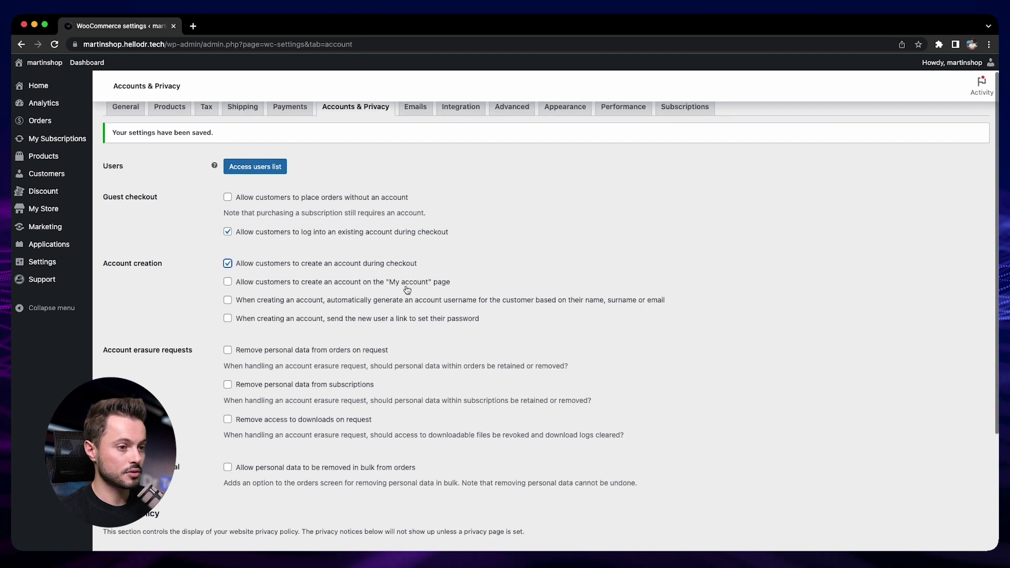
left_click(465, 300)
scroll(566, 292, "up", 1)
left_click(239, 302)
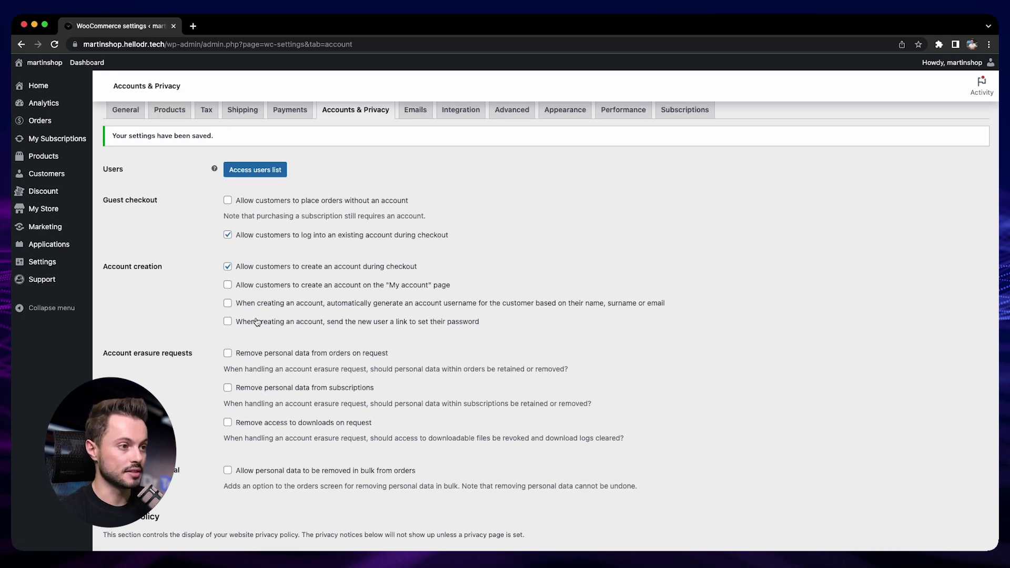
scroll(182, 333, "down", 5)
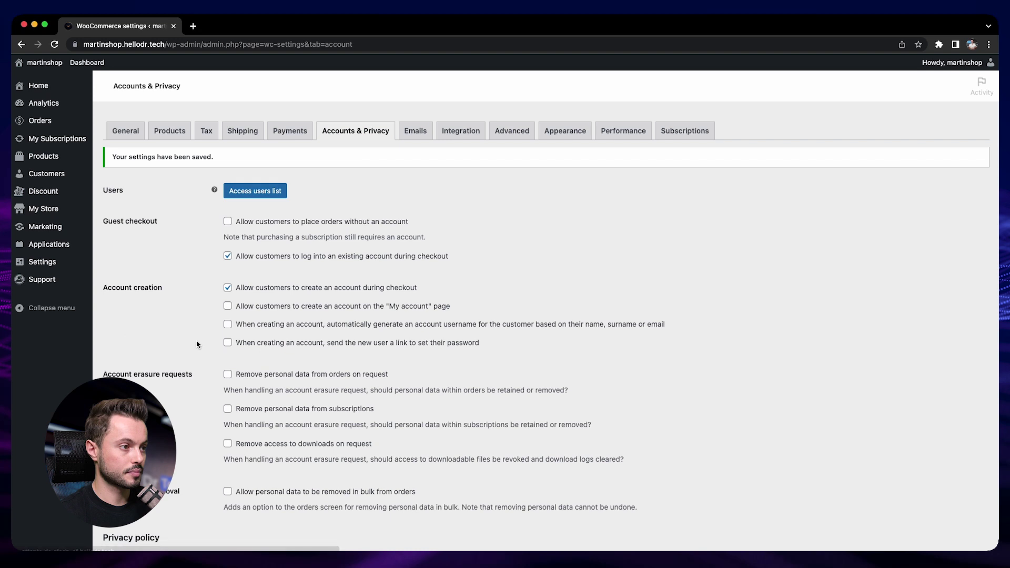
Reload the private checkout window to review the updated settings.
key("ctrl+Up")
left_click(158, 181)
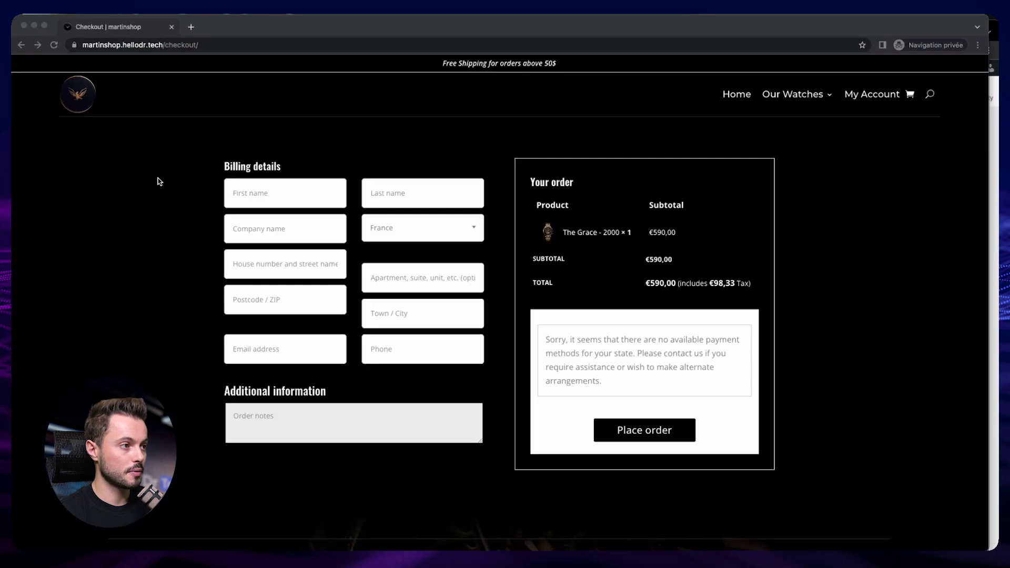
left_click(55, 46)
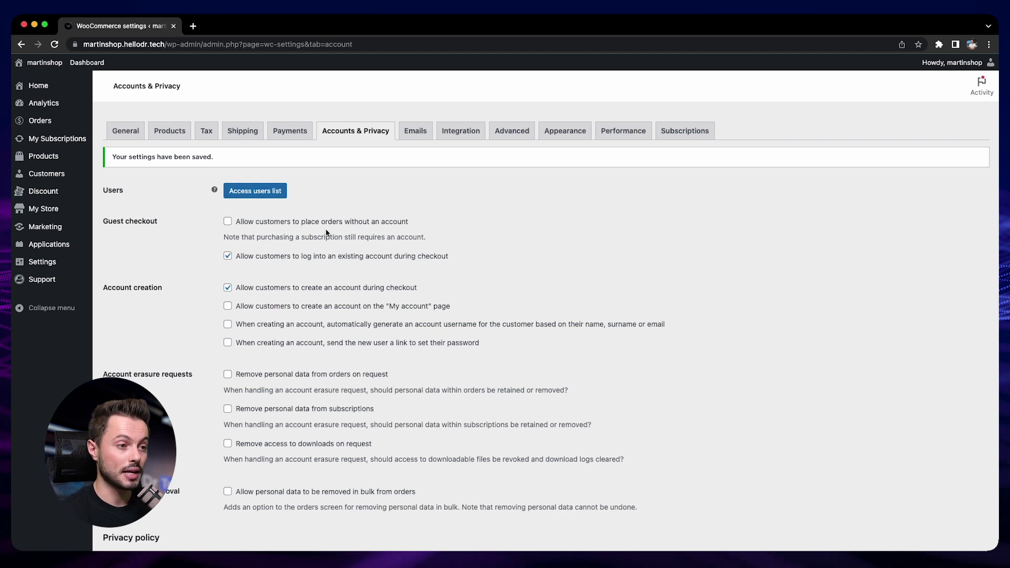
Enable guest checkout and save the account settings.
left_click(358, 223)
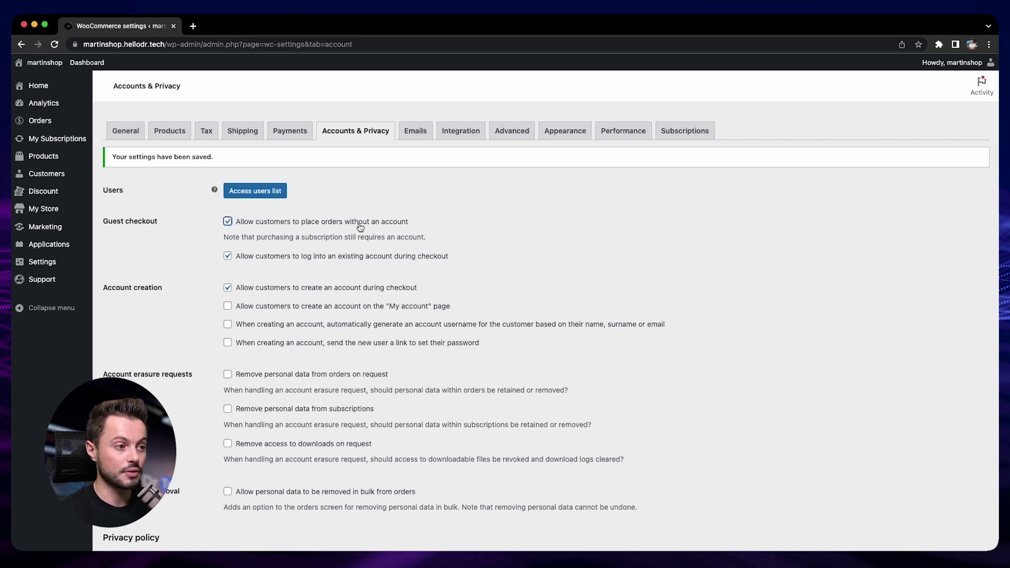
scroll(180, 262, "down", 5)
left_click(131, 504)
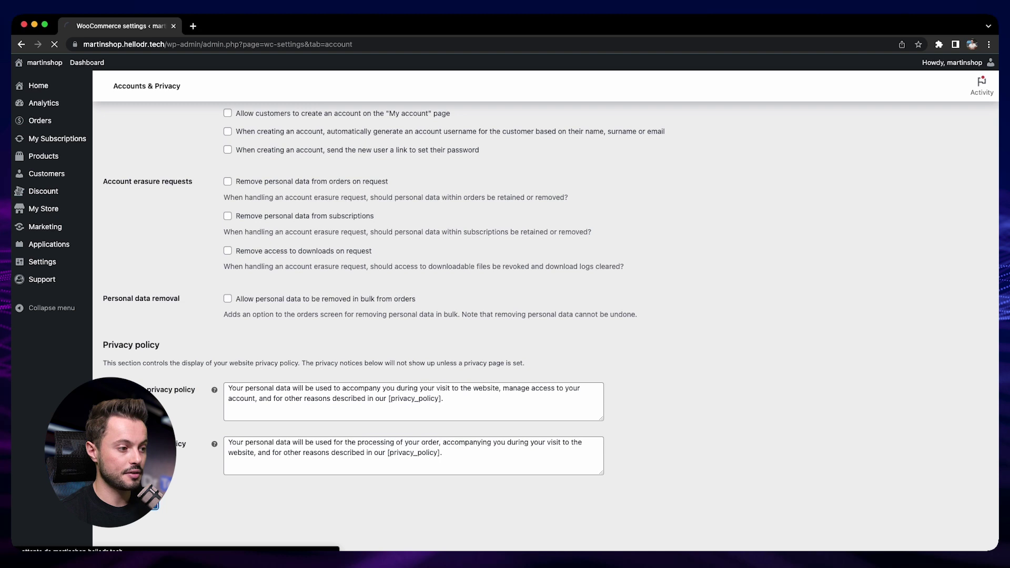
Reload the checkout and toggle the optional 'Create an account?' box on and off.
key("ctrl+Up")
left_click(214, 292)
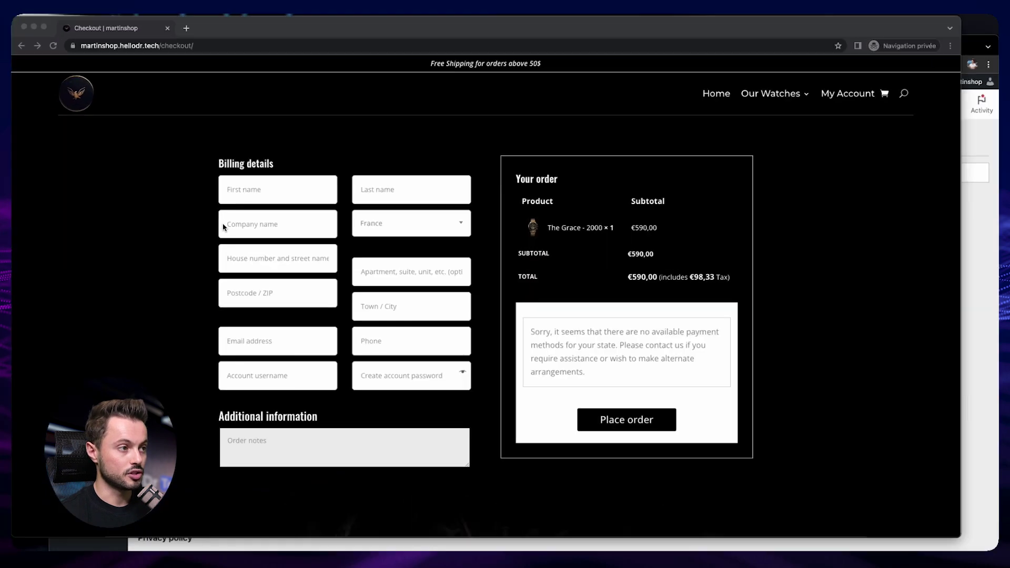
left_click(54, 44)
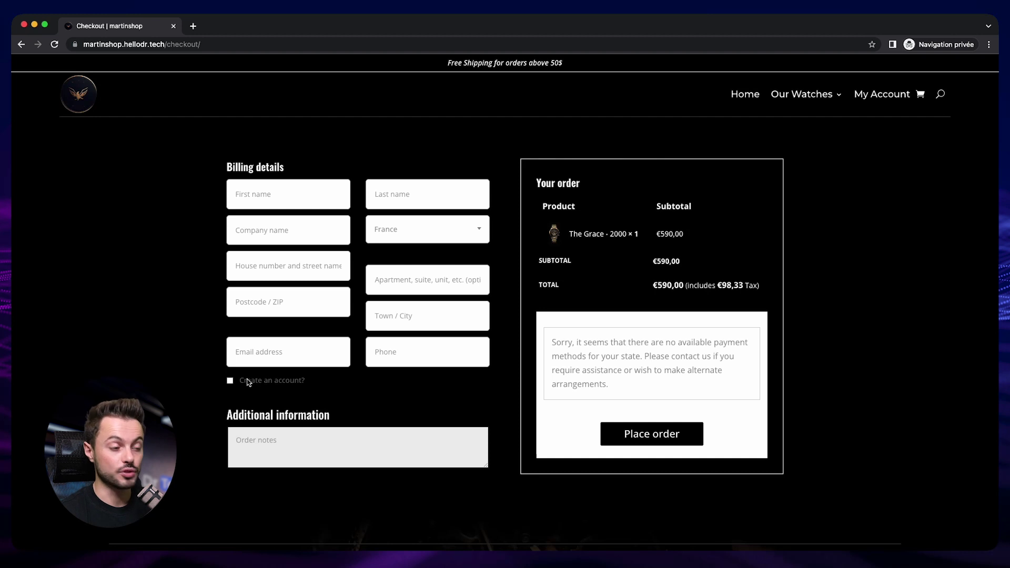
left_click(230, 381)
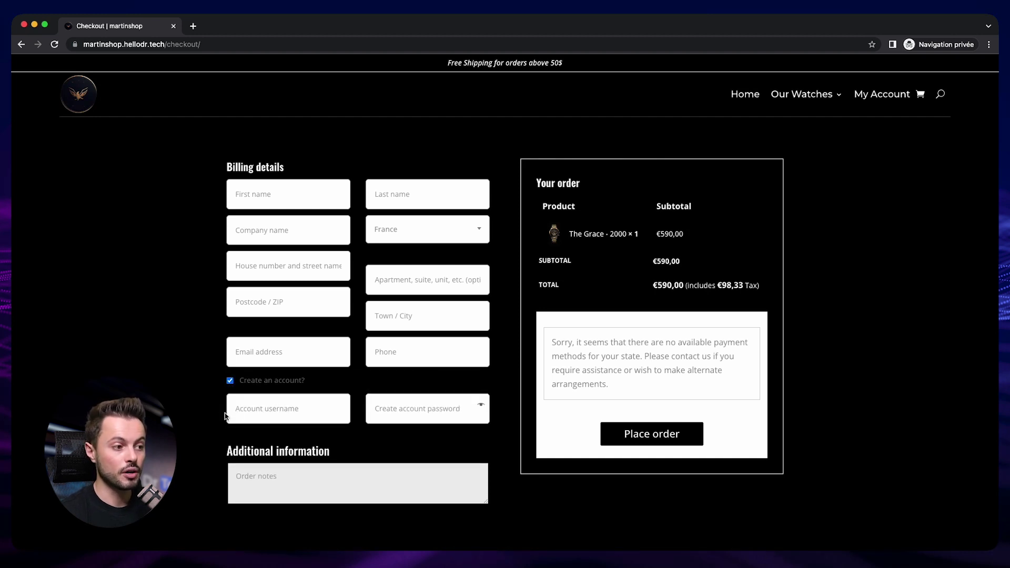
left_click(230, 380)
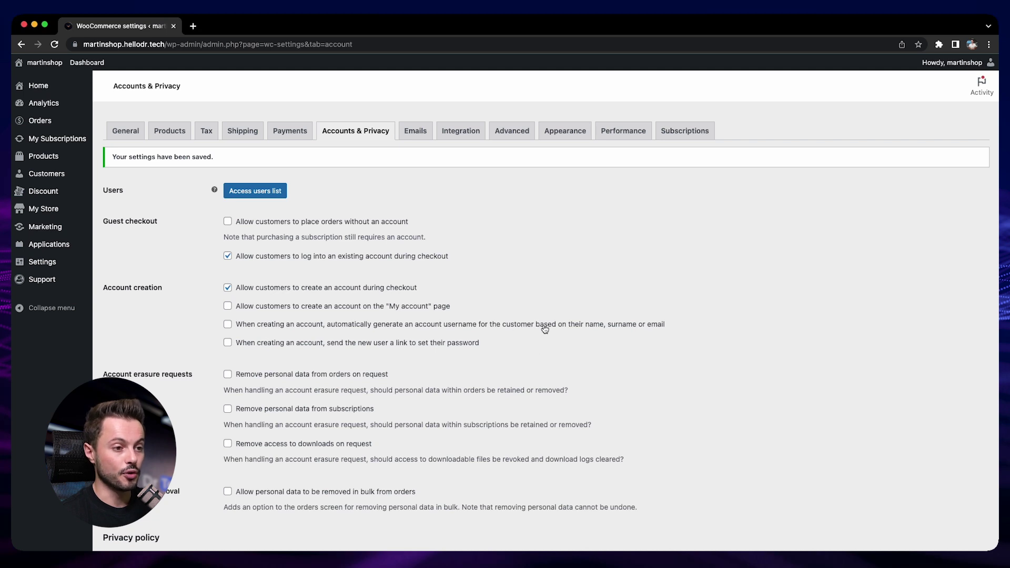
Enable automatic username generation for new customer accounts.
left_click(284, 326)
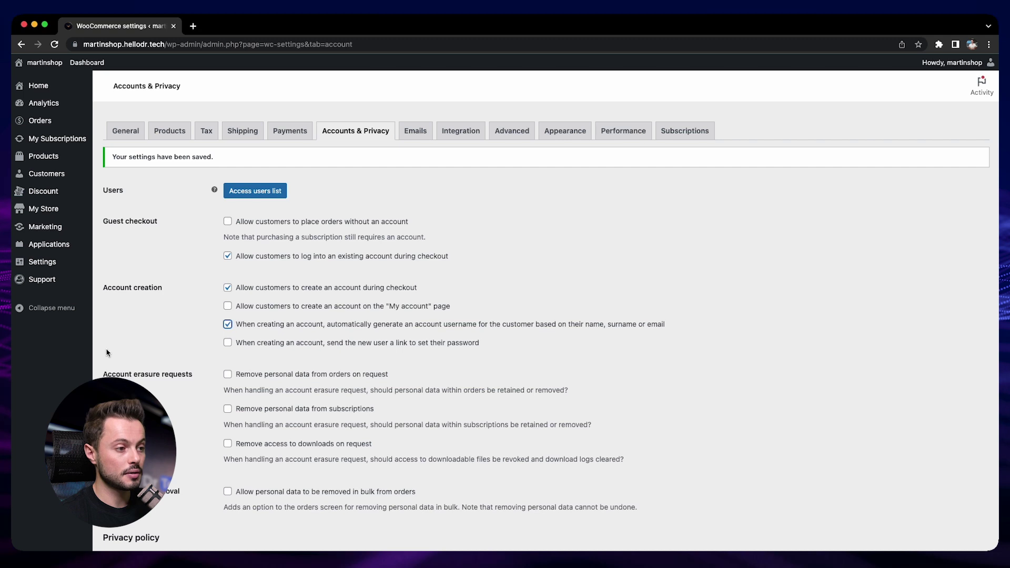
scroll(157, 368, "down", 4)
scroll(158, 368, "up", 4)
Reload the checkout to confirm it asks only for an account password, then return to settings.
key("ctrl+Up")
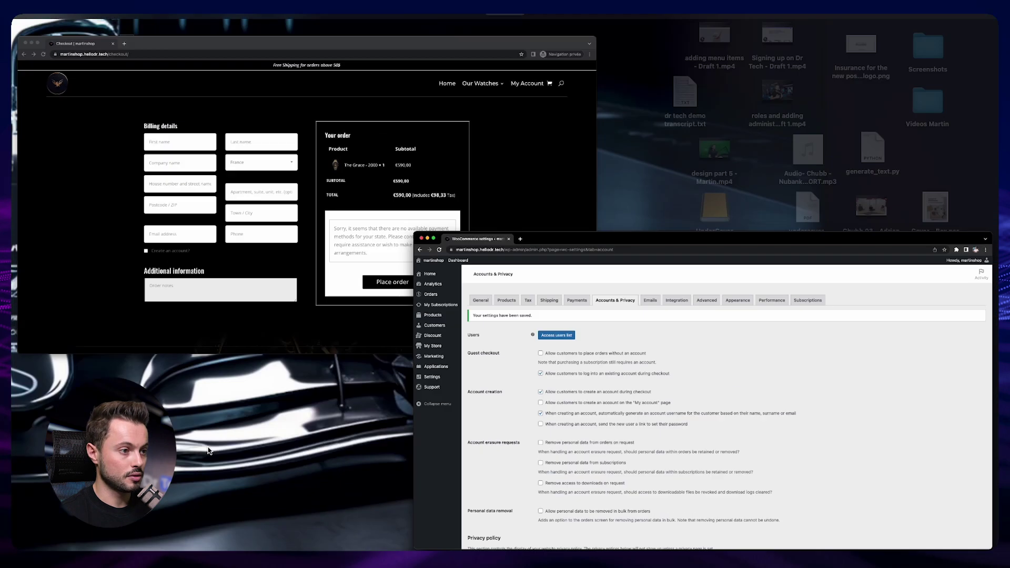
left_click(240, 217)
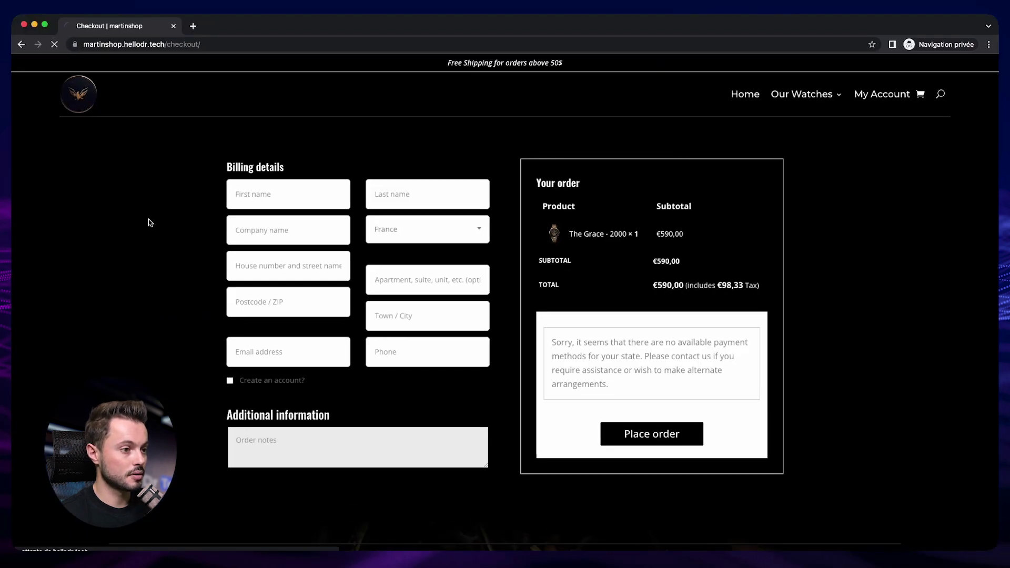
key("super+r")
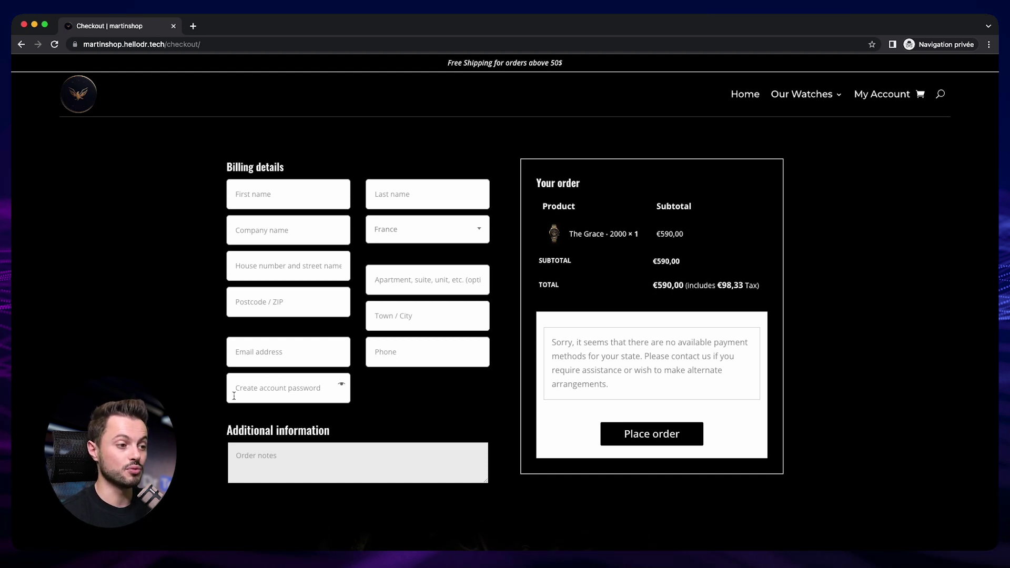
key("ctrl+Left")
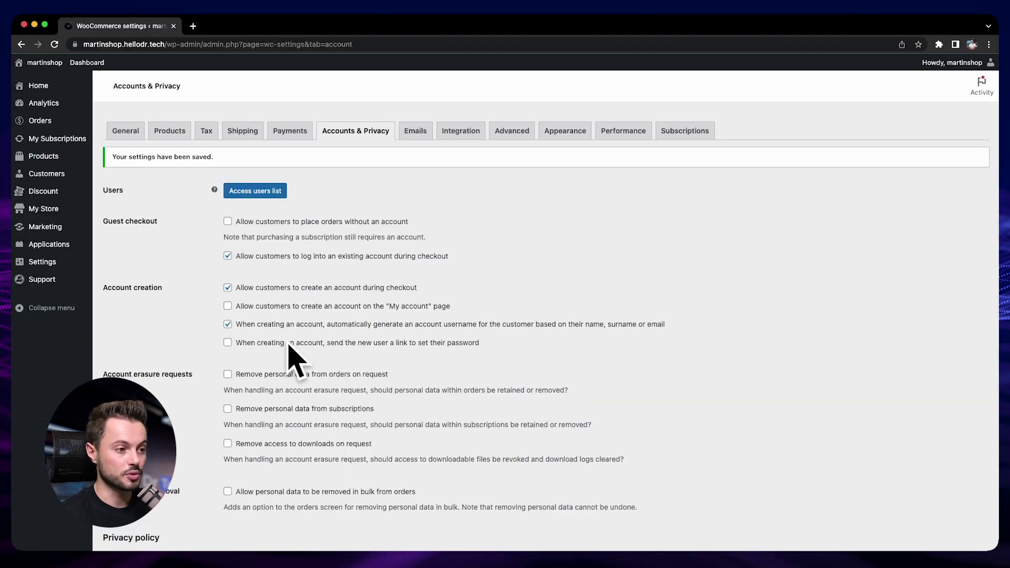
Enable the set-password link for new users and verify the checkout no longer asks for a password.
left_click(227, 343)
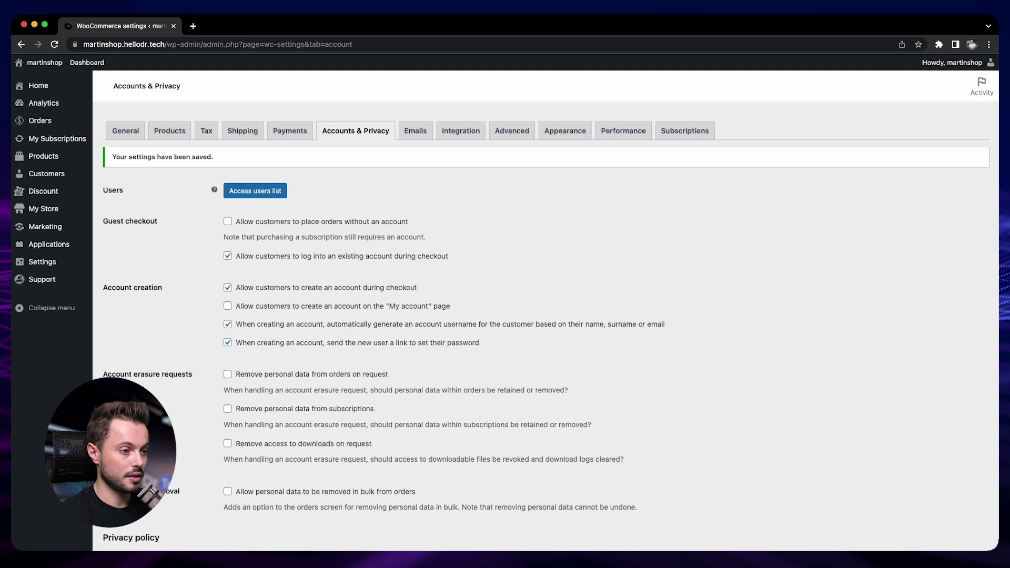
key("ctrl+Right")
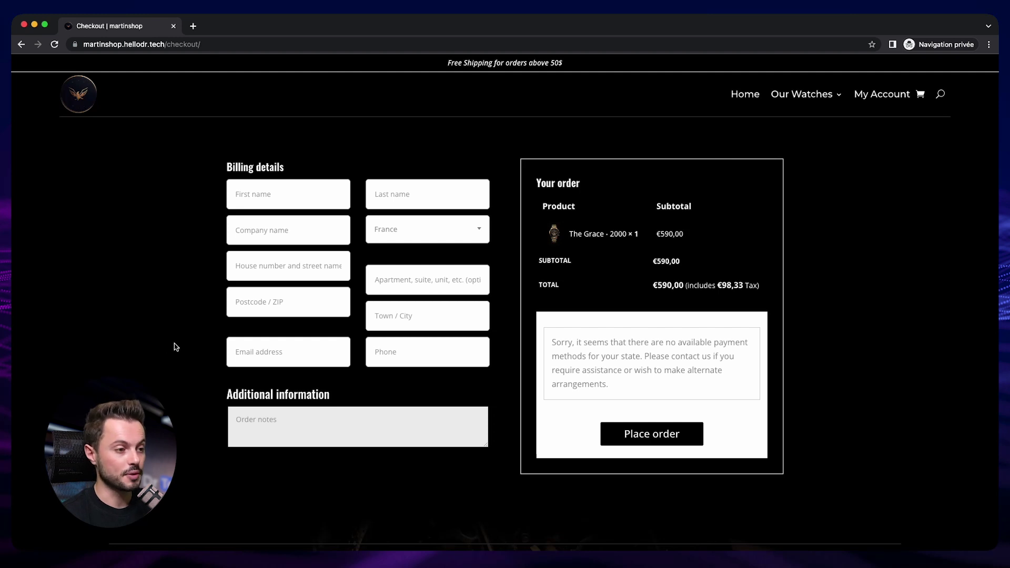
key("ctrl+Up")
Stop sending new users a set-password link, save, and reload the checkout page.
left_click(271, 179)
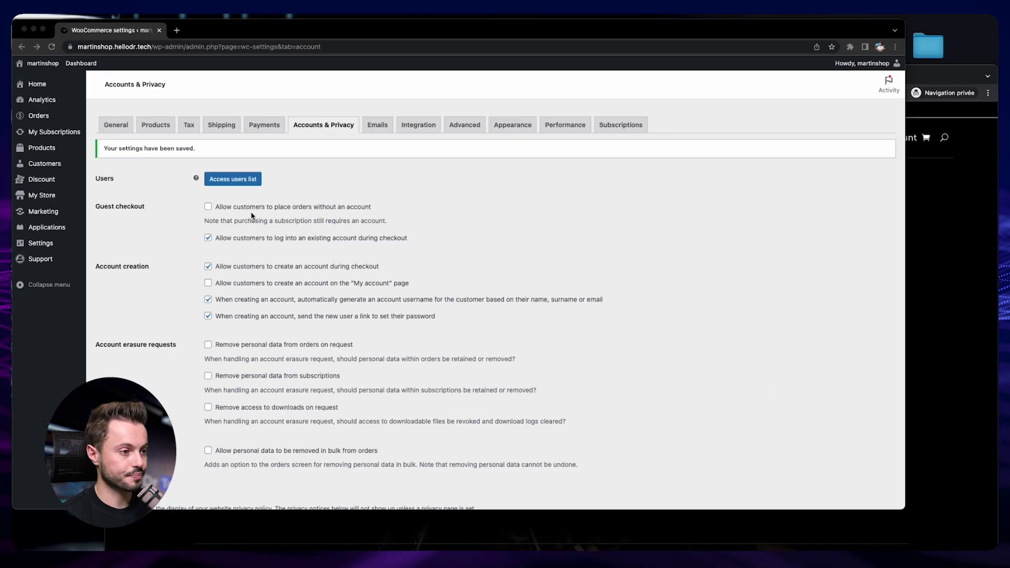
left_click(276, 347)
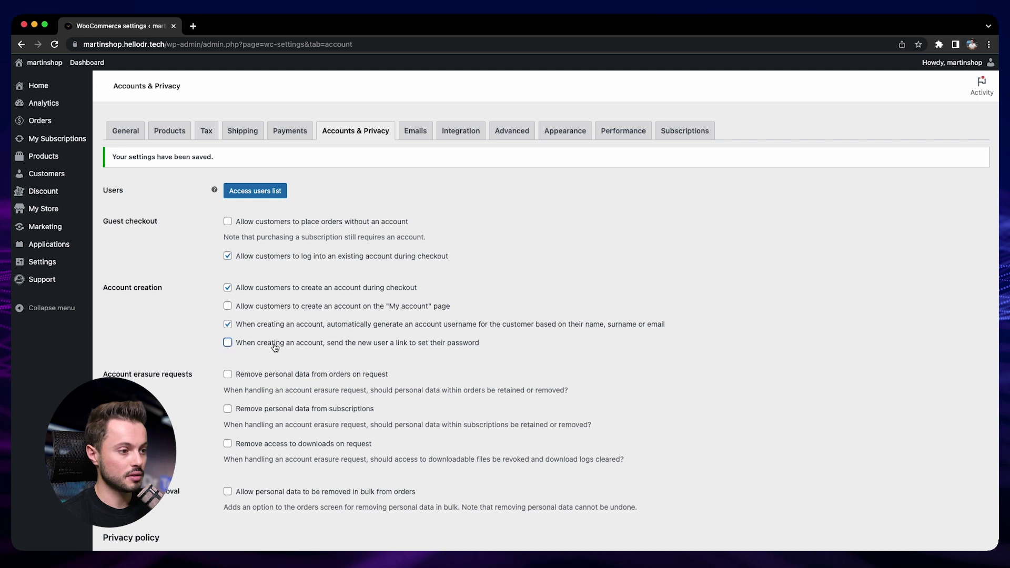
scroll(252, 347, "down", 4)
key("Return")
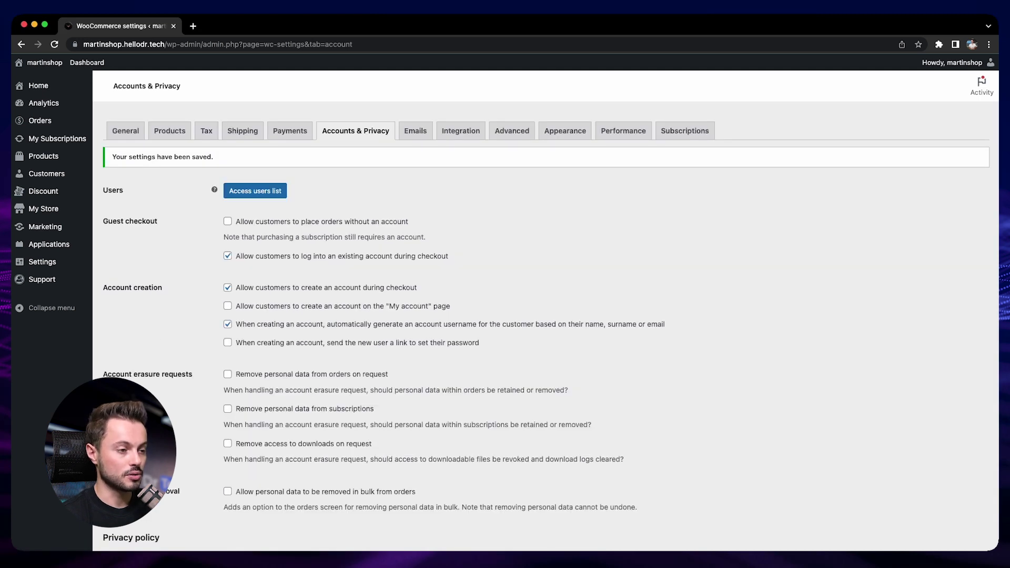
key("ctrl+Up")
left_click(271, 179)
key("super+r")
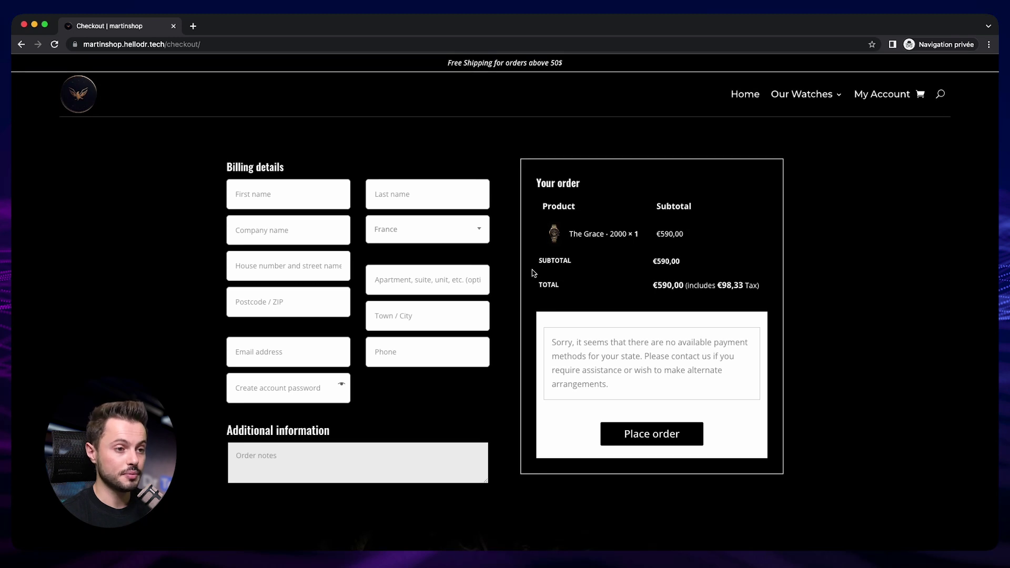
key("ctrl+Up")
Open the Divi Theme Builder from Pages and edit the Checkout template's body layout.
left_click(313, 207)
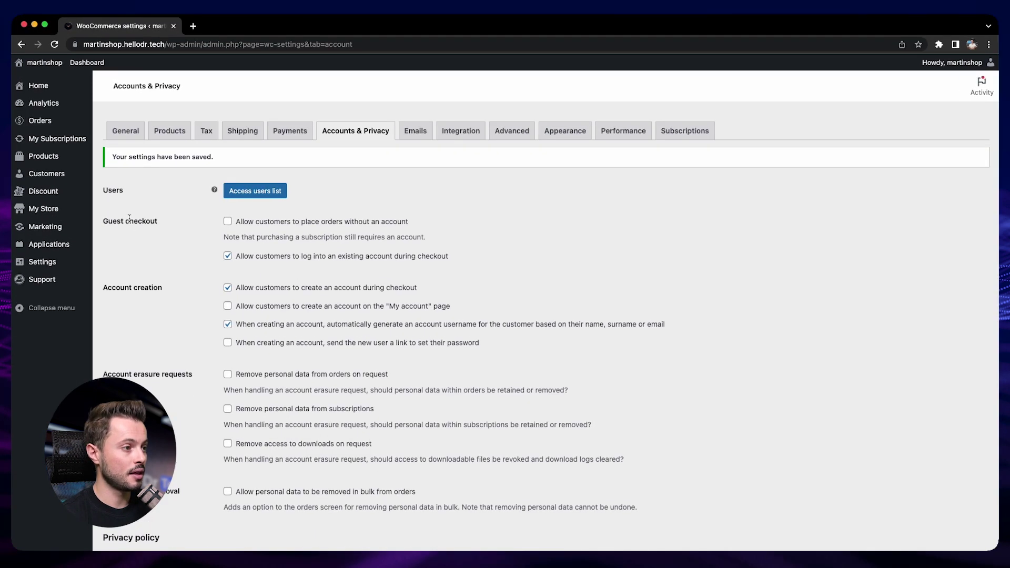
mouse_move(84, 208)
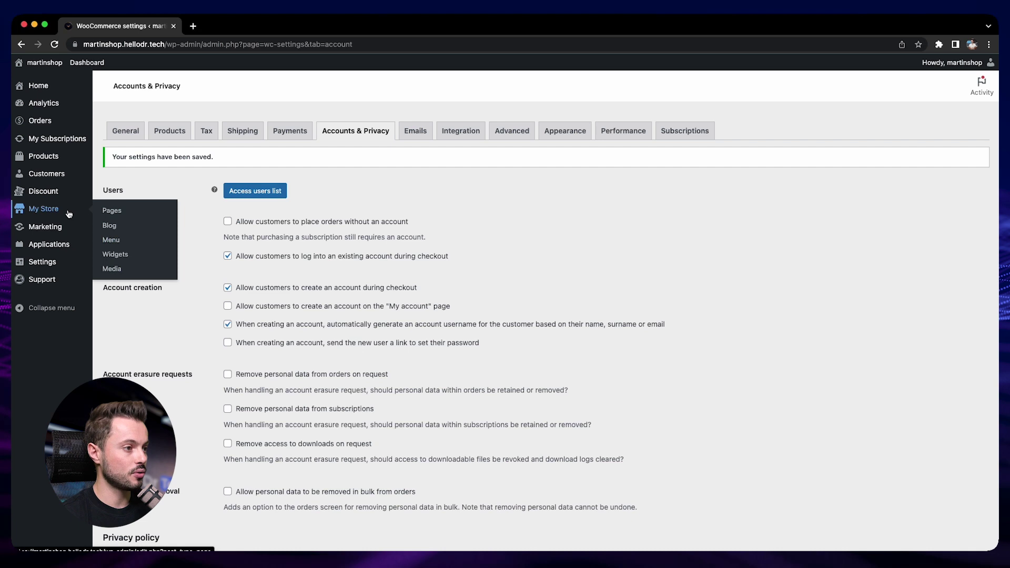
left_click(113, 210)
scroll(310, 308, "down", 3)
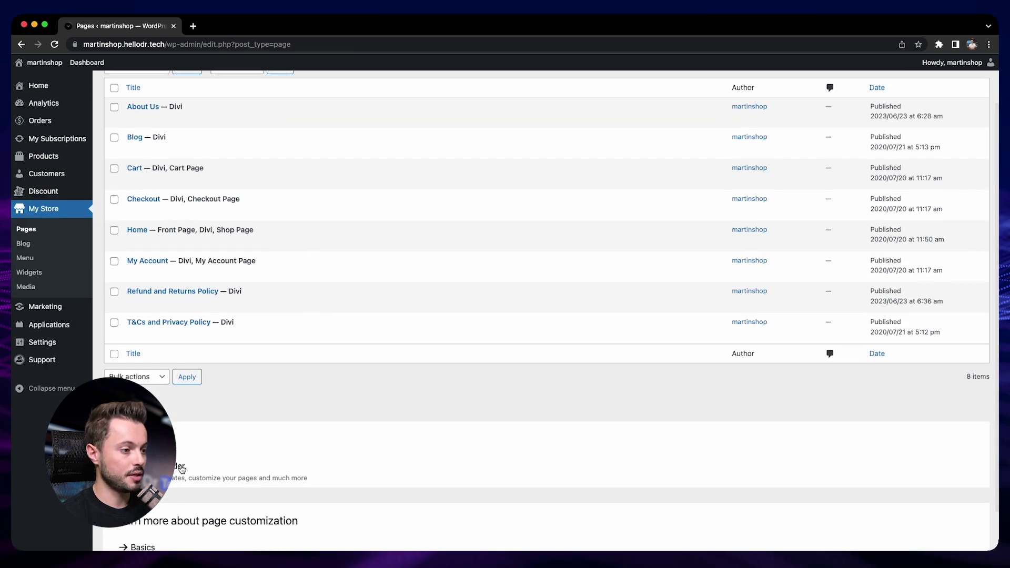
left_click(397, 511)
left_click(158, 403)
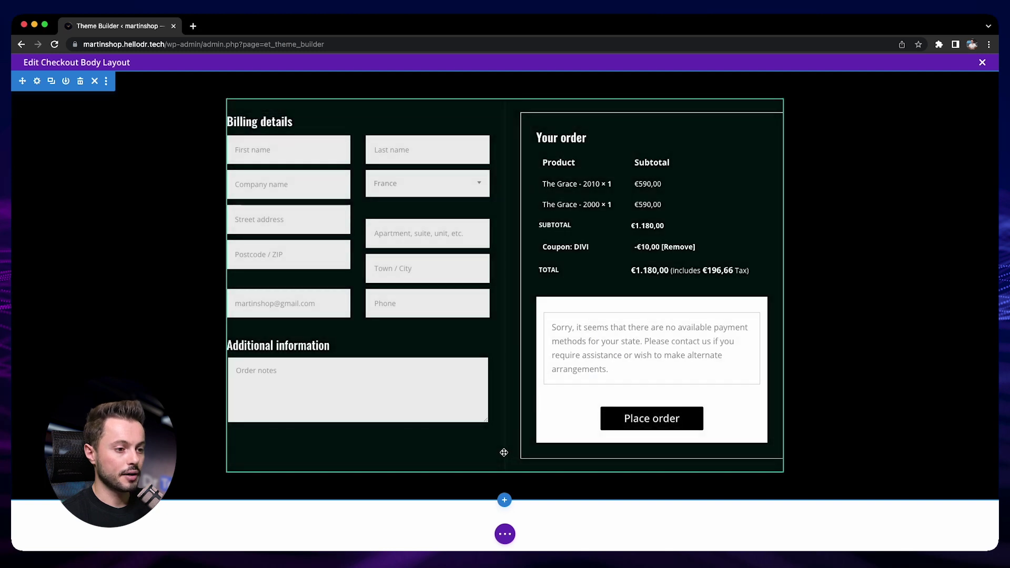
Add a one-column row below the checkout form holding a Woo Notice module.
left_click(504, 471)
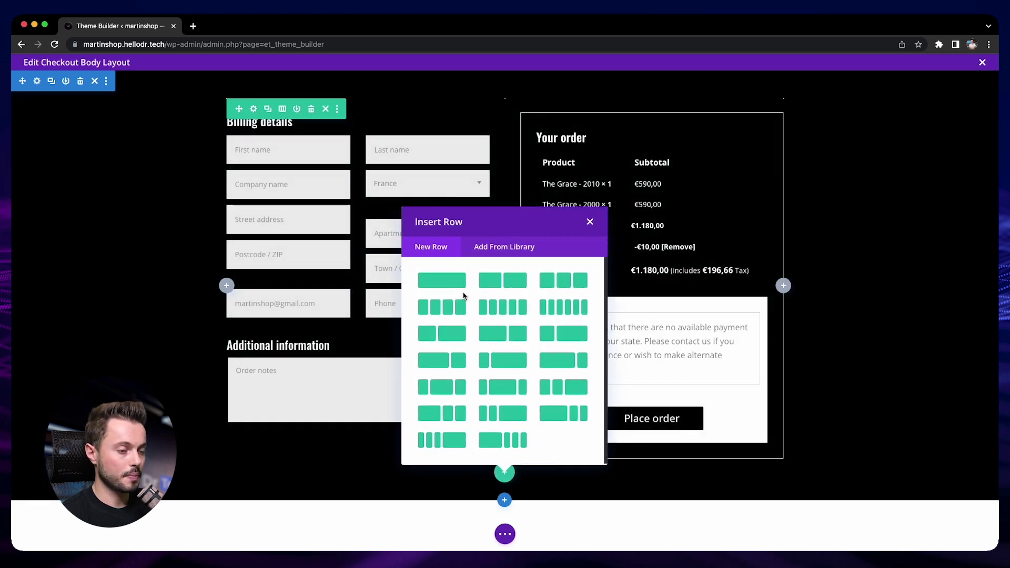
left_click(589, 223)
left_click(505, 472)
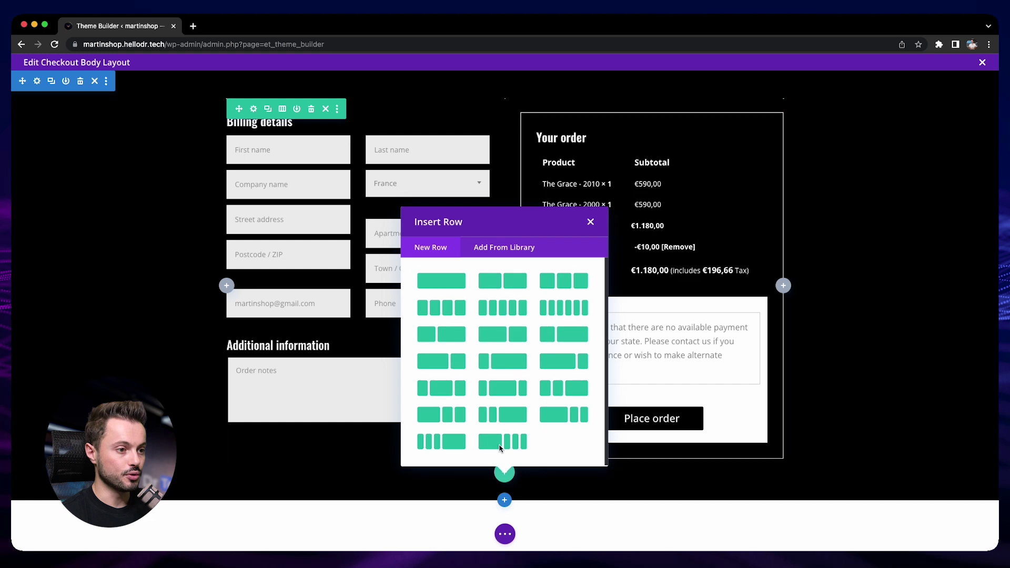
left_click(455, 282)
type("woo no")
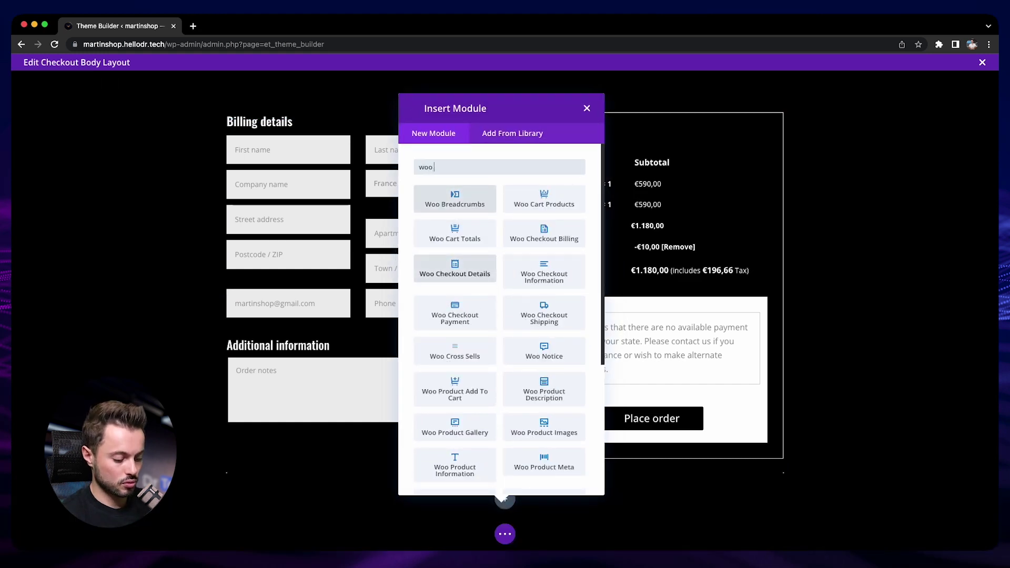
left_click(476, 198)
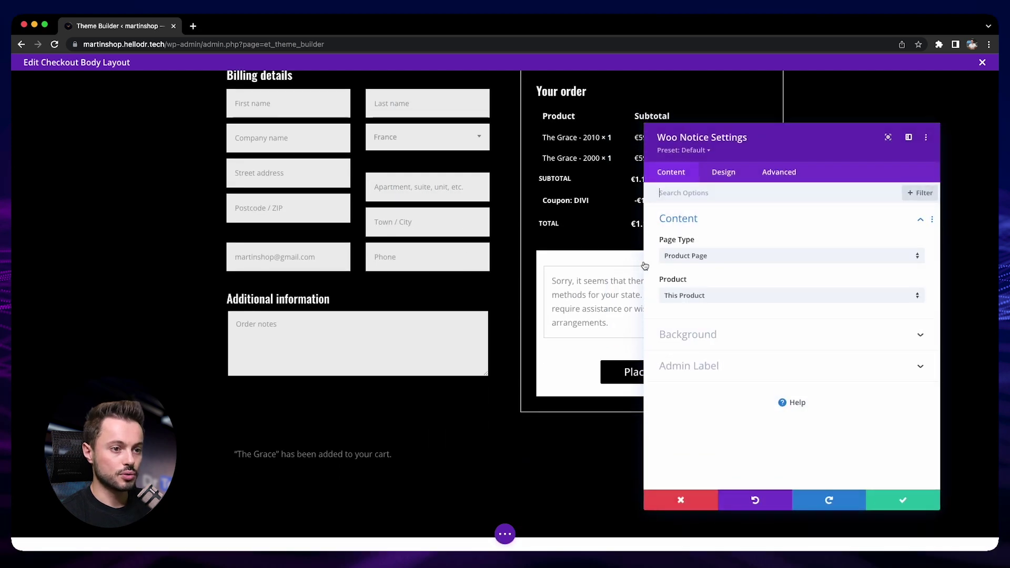
Set the Woo Notice page type to Checkout Page and bring up its styling options.
left_click(695, 257)
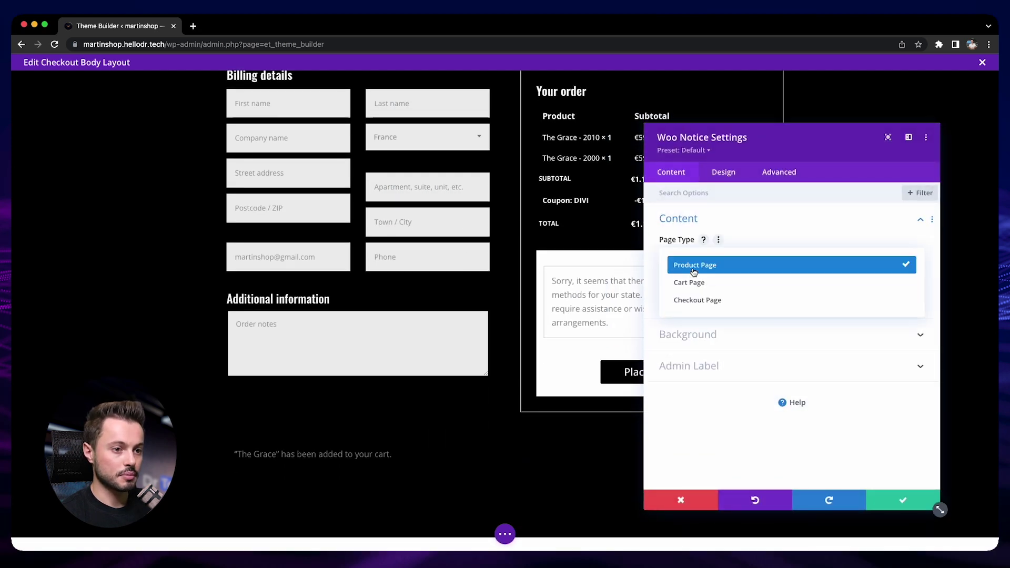
left_click(711, 301)
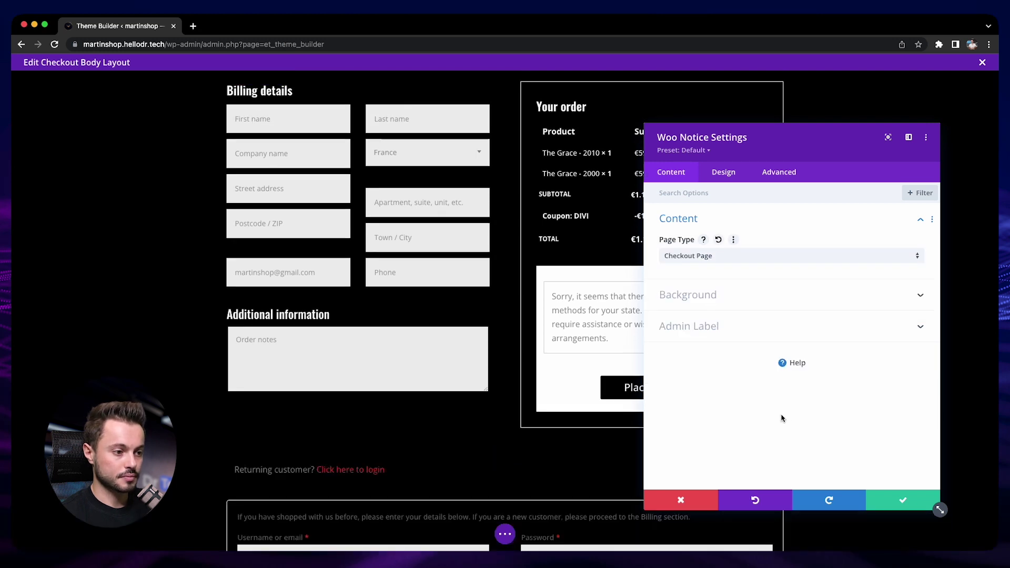
scroll(537, 431, "down", 2)
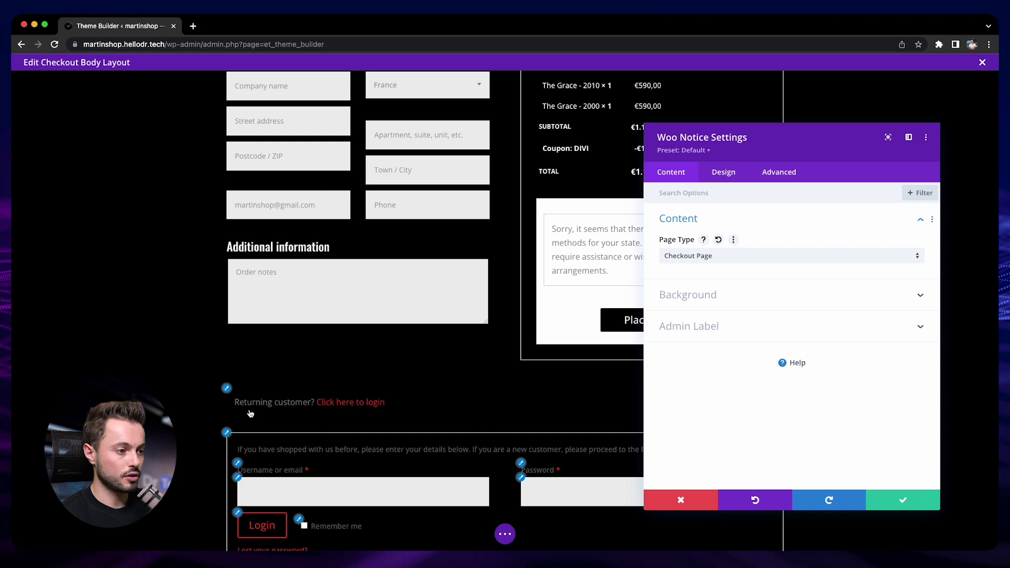
left_click(227, 388)
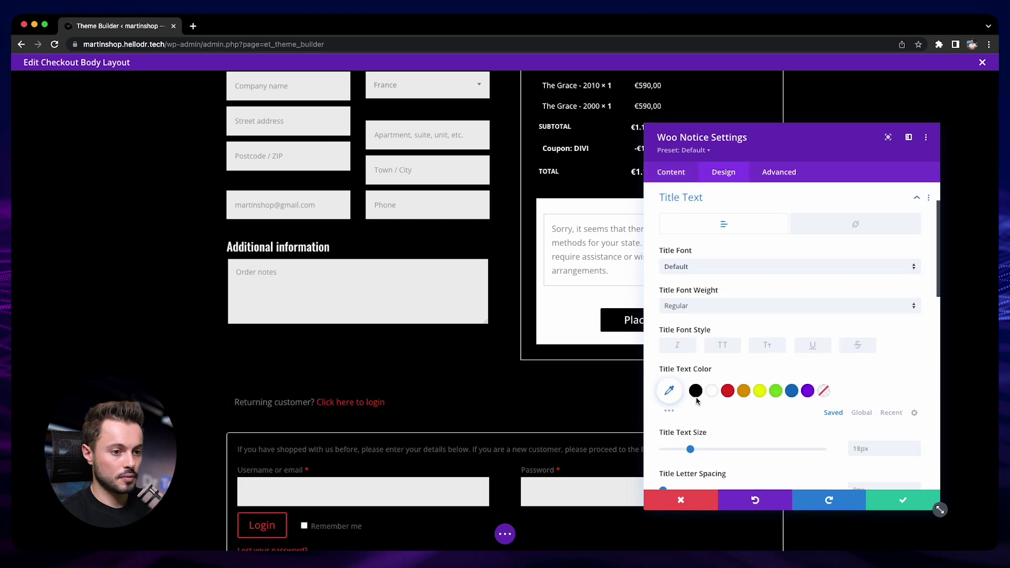
In the notice's form and field label design settings, make the required-field indicator colour red.
scroll(355, 368, "down", 3)
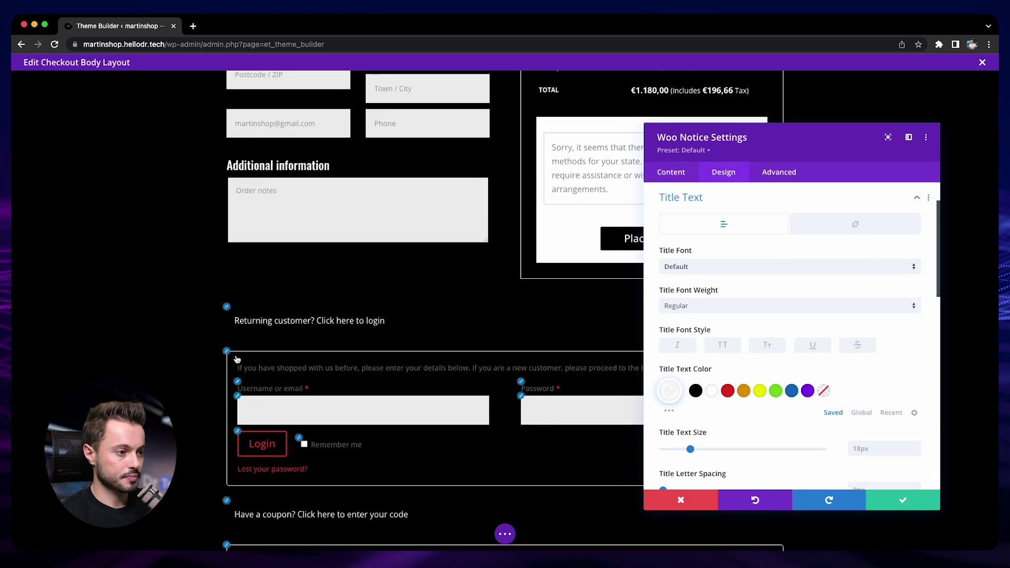
left_click(237, 382)
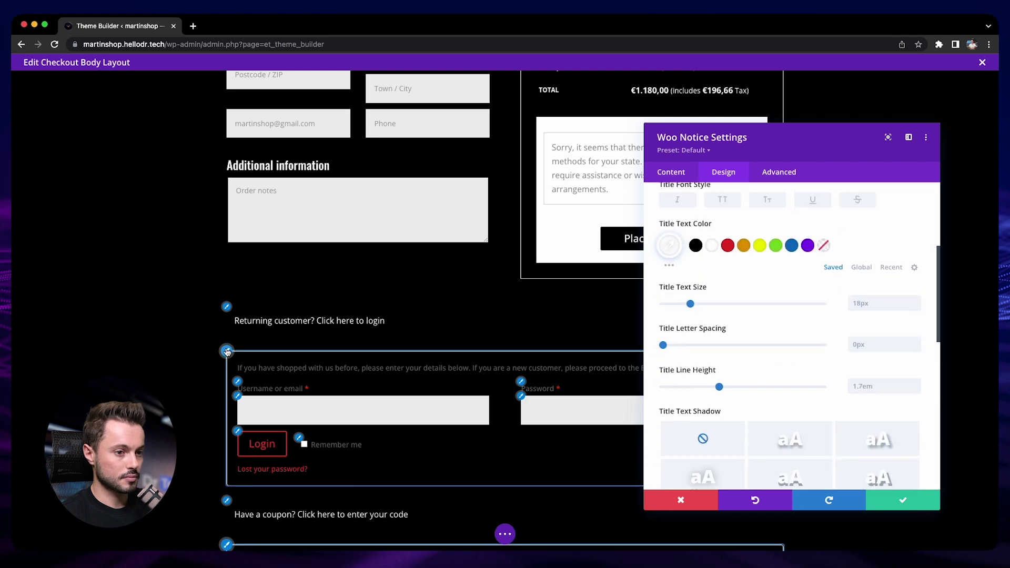
scroll(699, 294, "up", 5)
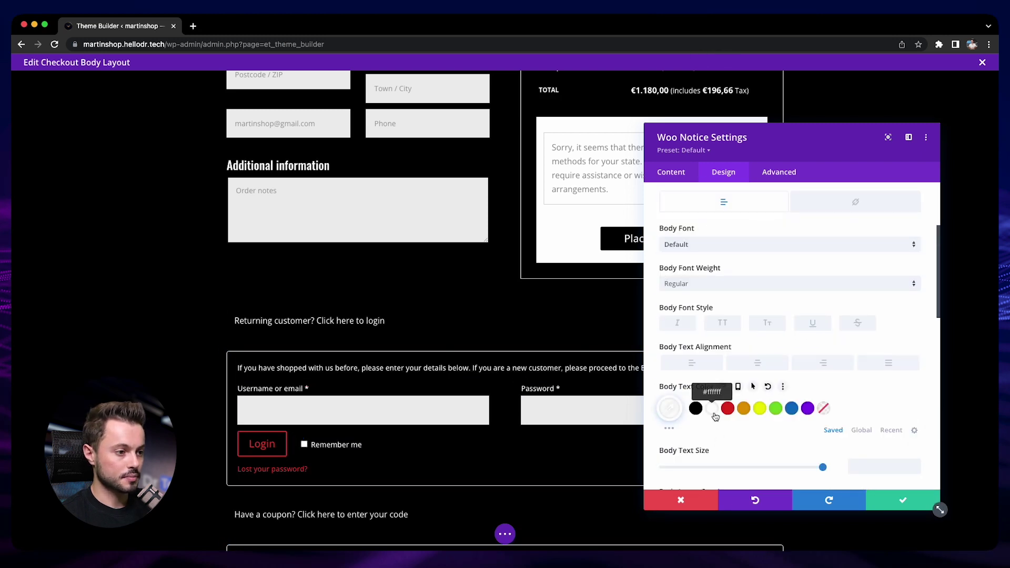
left_click(311, 389)
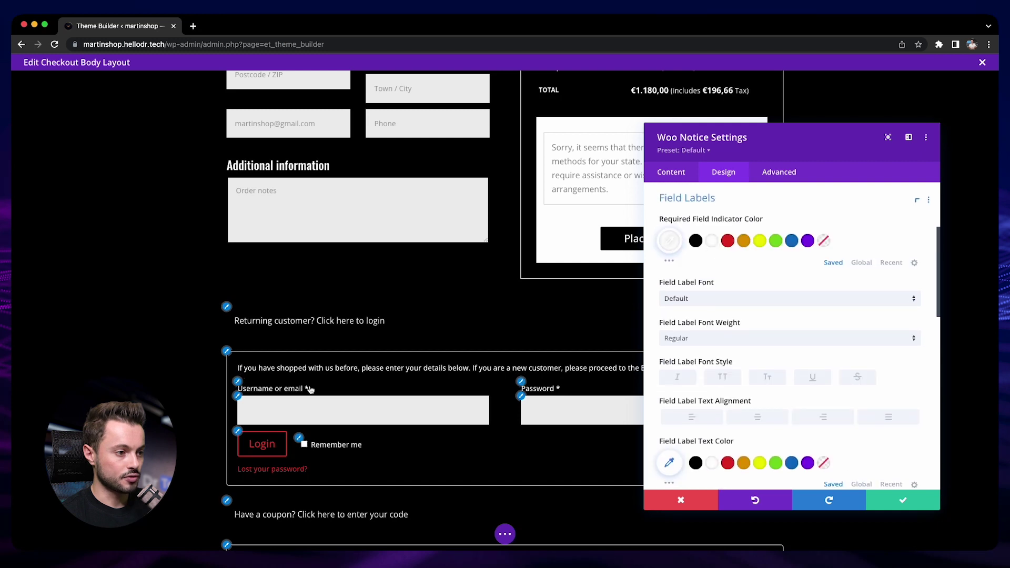
left_click(727, 240)
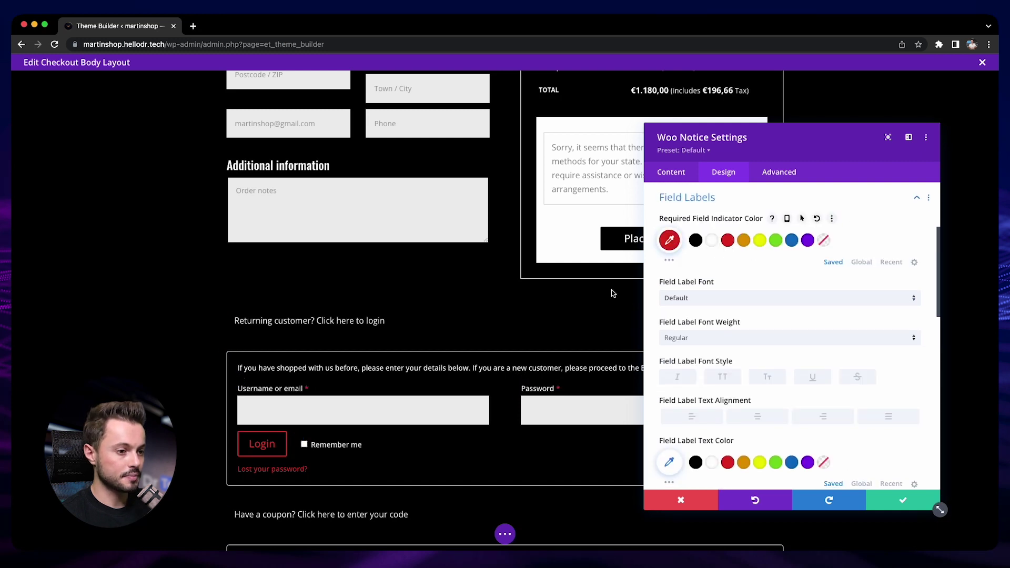
scroll(472, 411, "down", 2)
scroll(467, 408, "down", 1)
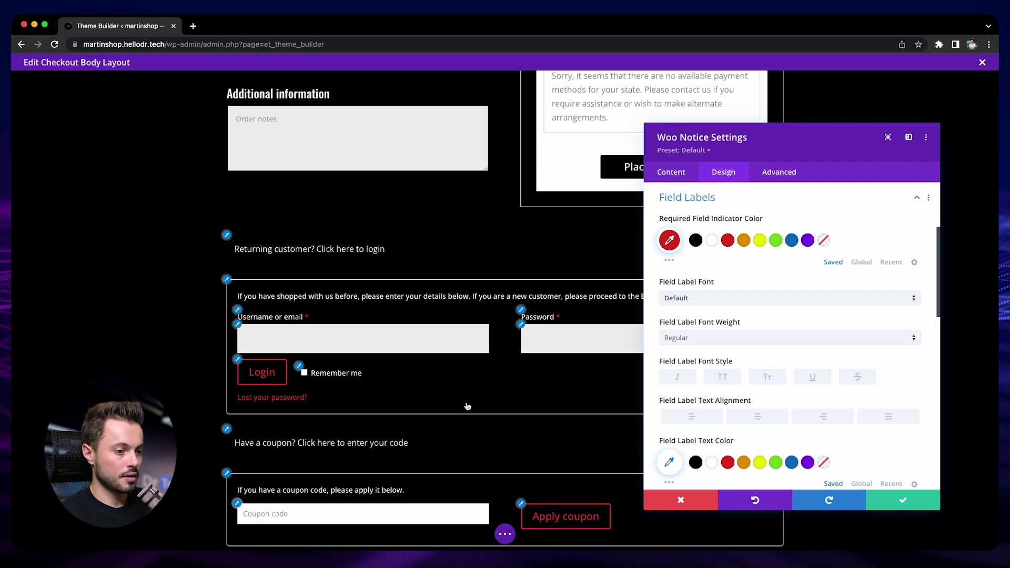
scroll(785, 361, "down", 5)
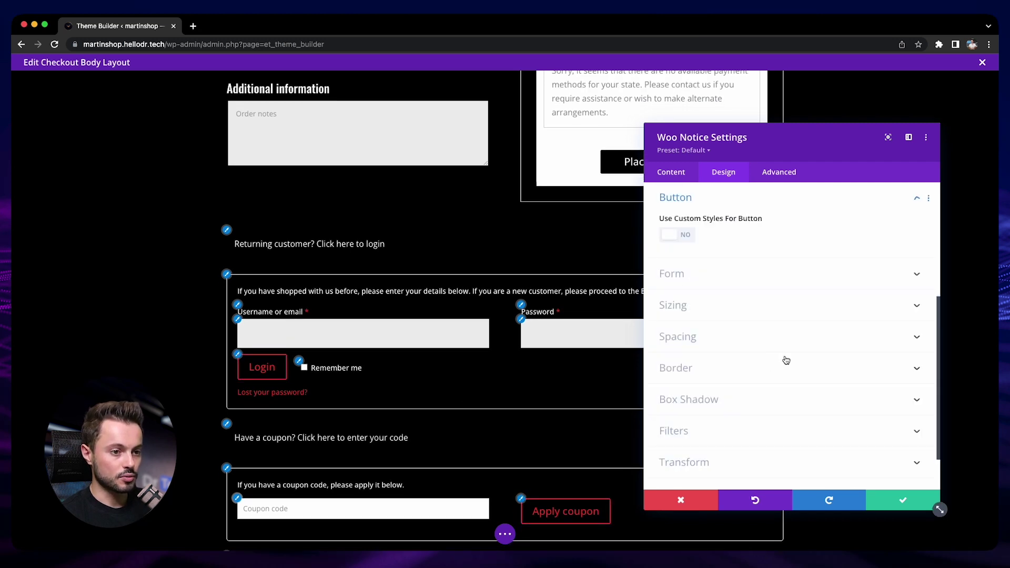
Enable custom button styles with white text and a red border, and make link text red.
left_click(679, 235)
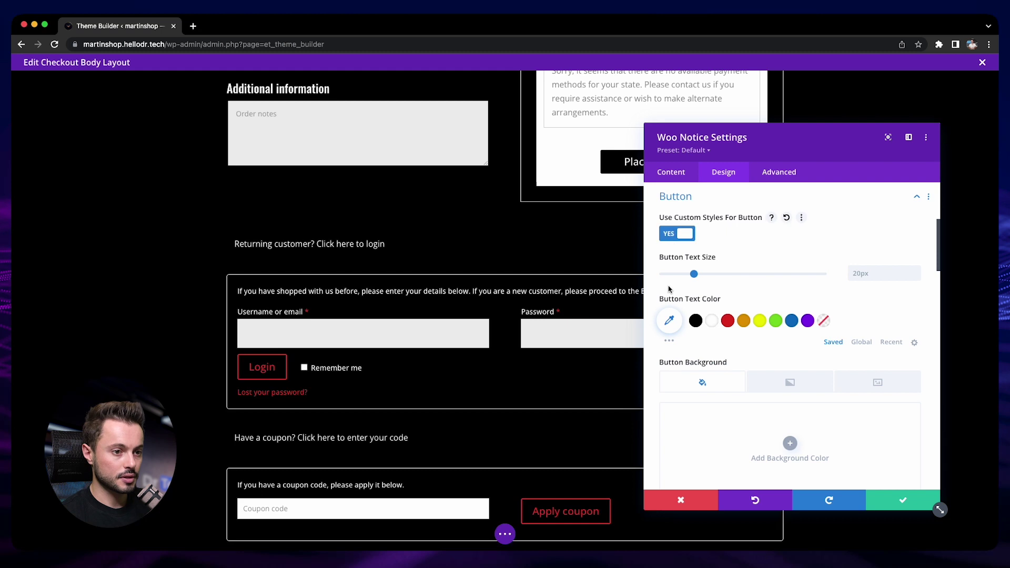
left_click(711, 320)
scroll(657, 355, "down", 4)
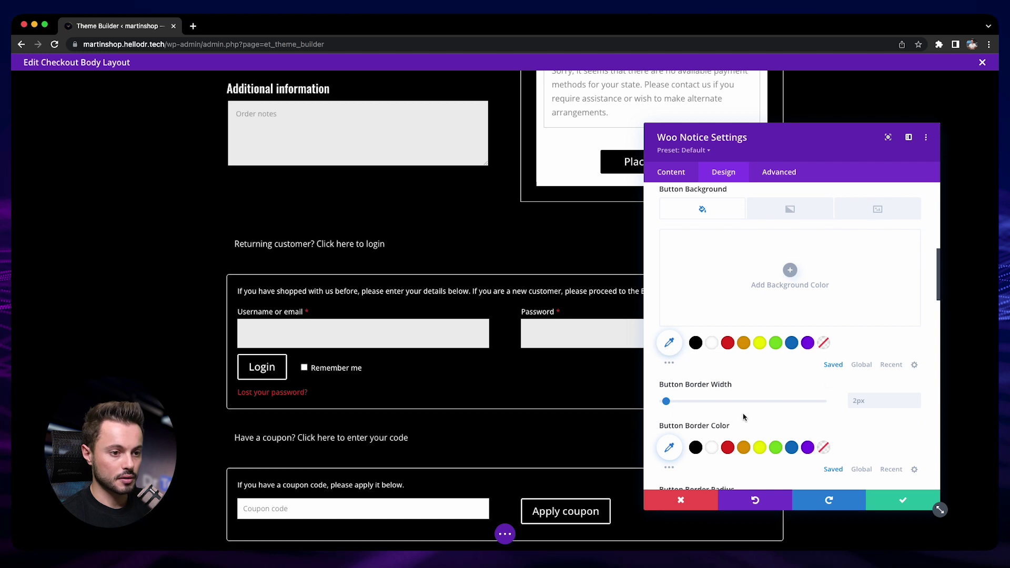
left_click(728, 448)
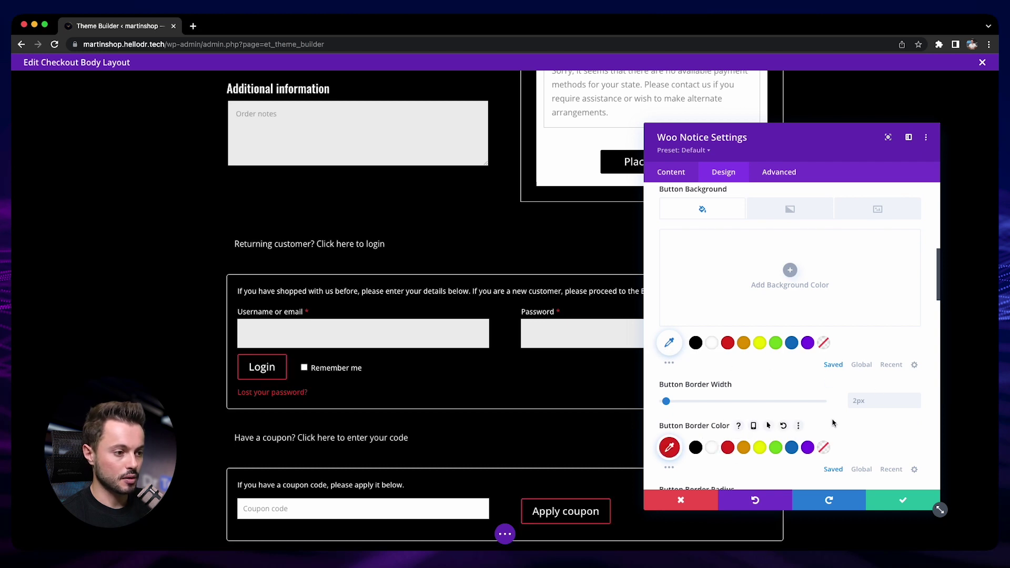
scroll(256, 409, "down", 1)
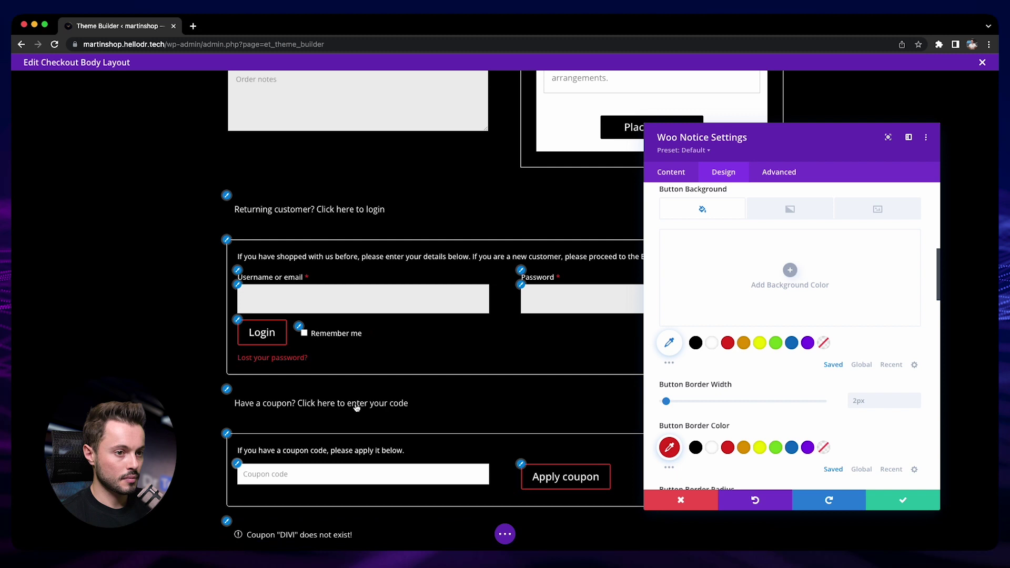
scroll(695, 221, "up", 5)
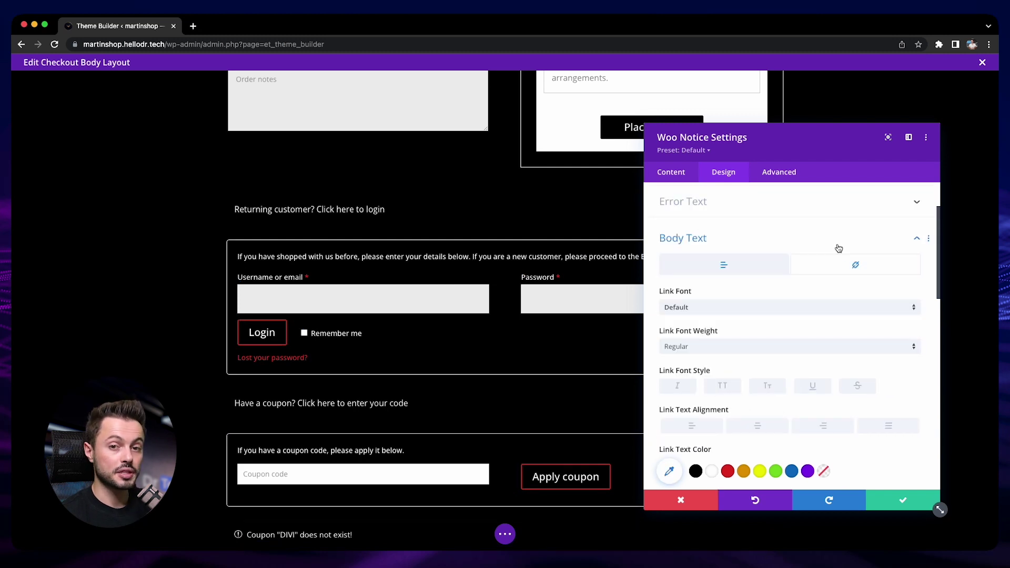
scroll(784, 298, "down", 2)
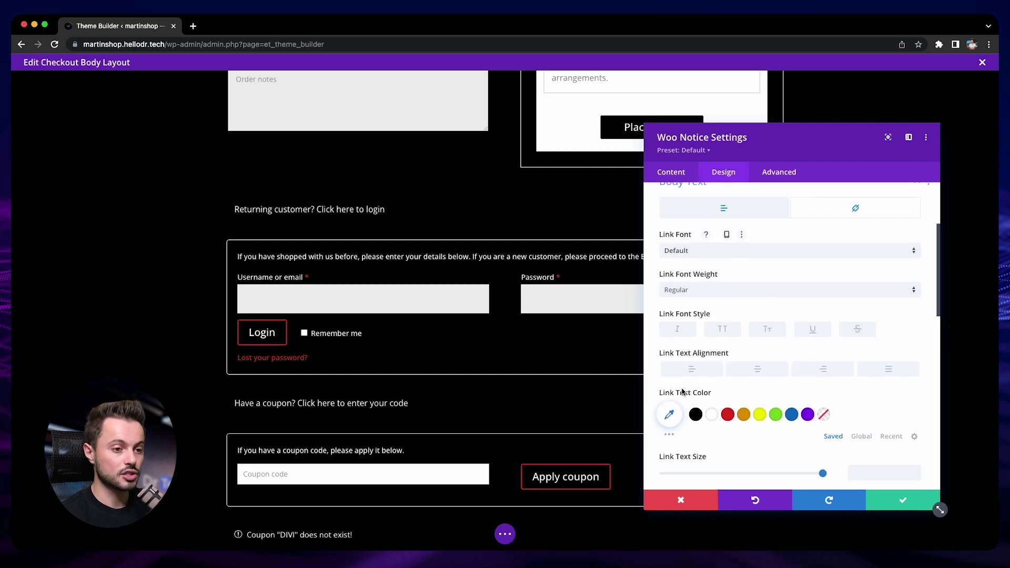
left_click(733, 416)
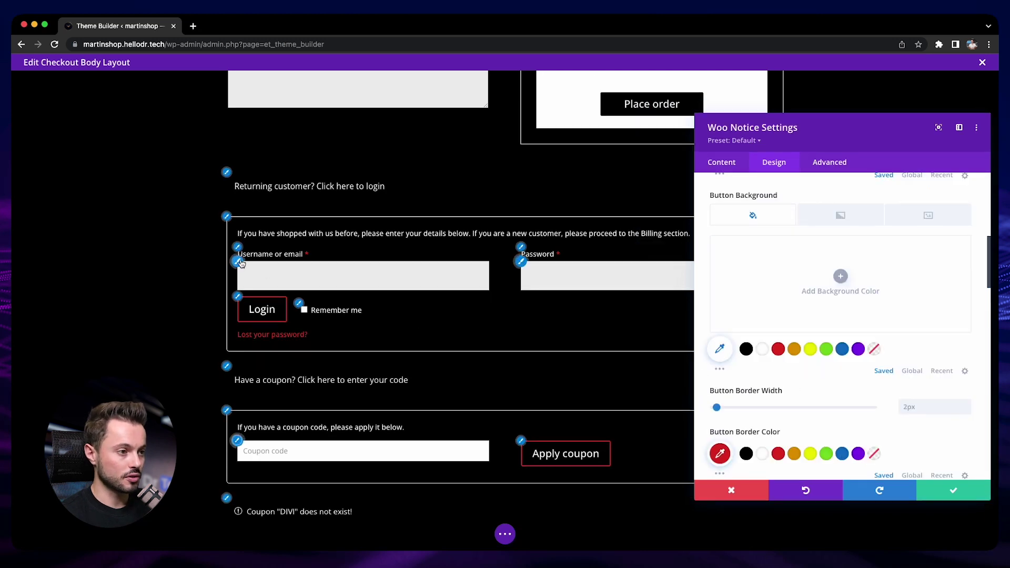
Set the input field text and focused field text to black, and save the notice settings.
left_click(239, 262)
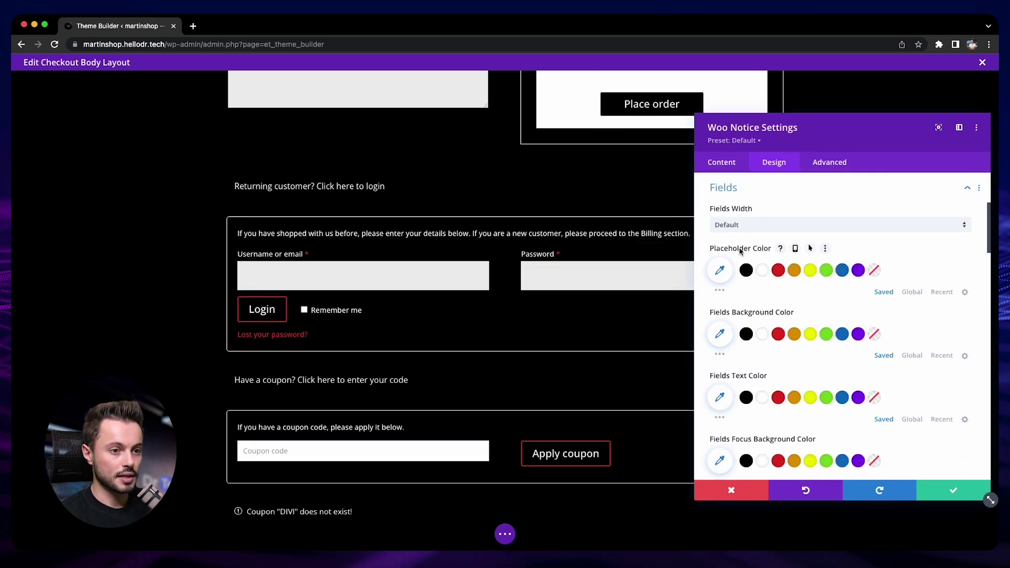
left_click(745, 397)
scroll(744, 402, "down", 1)
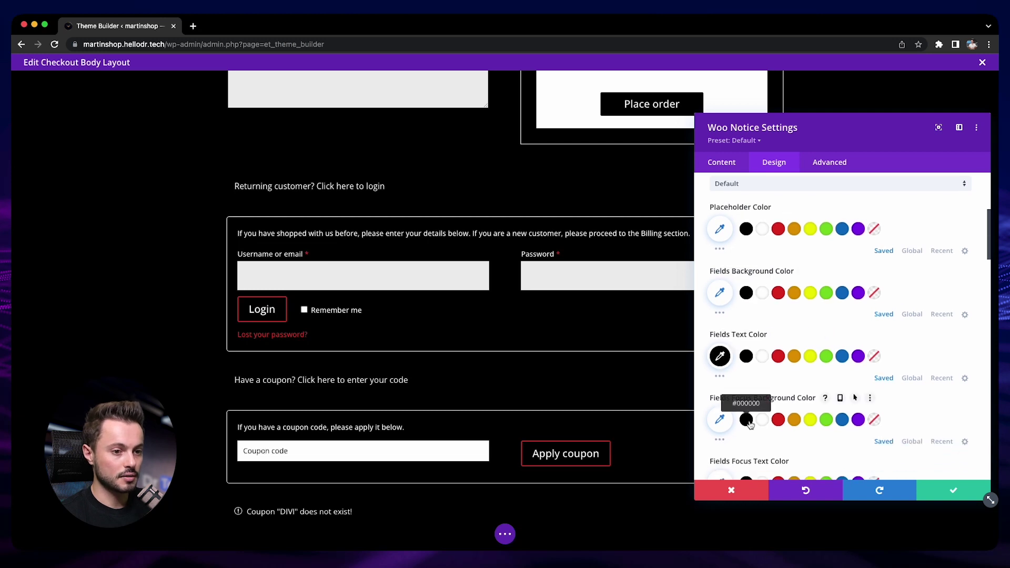
scroll(784, 327, "down", 1)
scroll(770, 332, "down", 1)
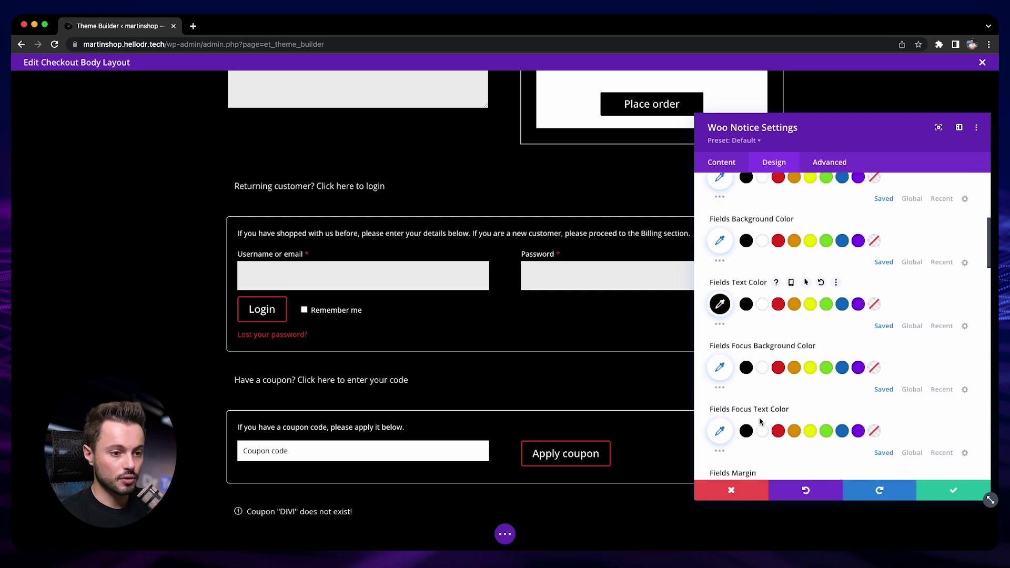
left_click(745, 431)
scroll(792, 396, "down", 1)
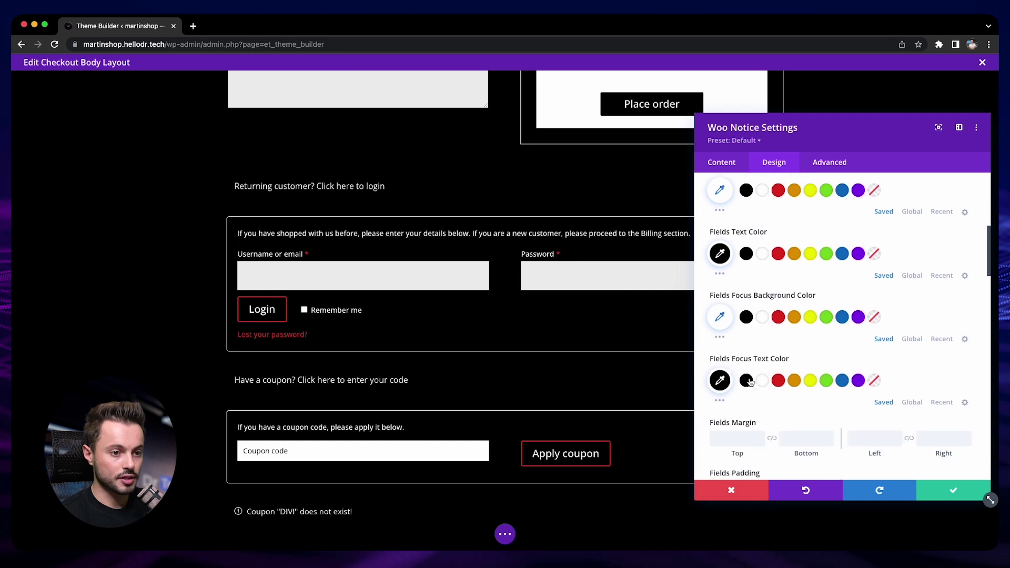
left_click(953, 490)
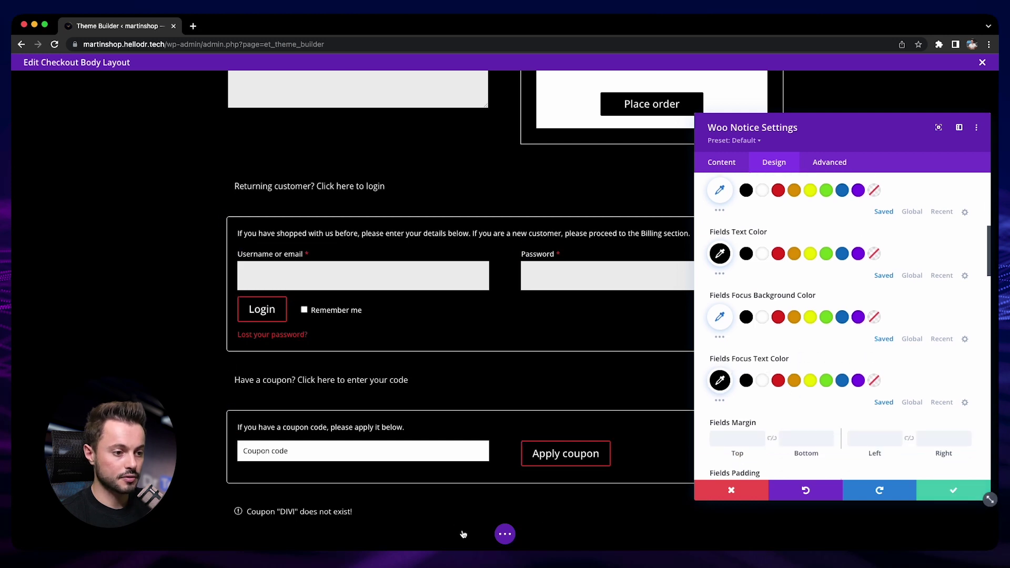
scroll(431, 368, "up", 3)
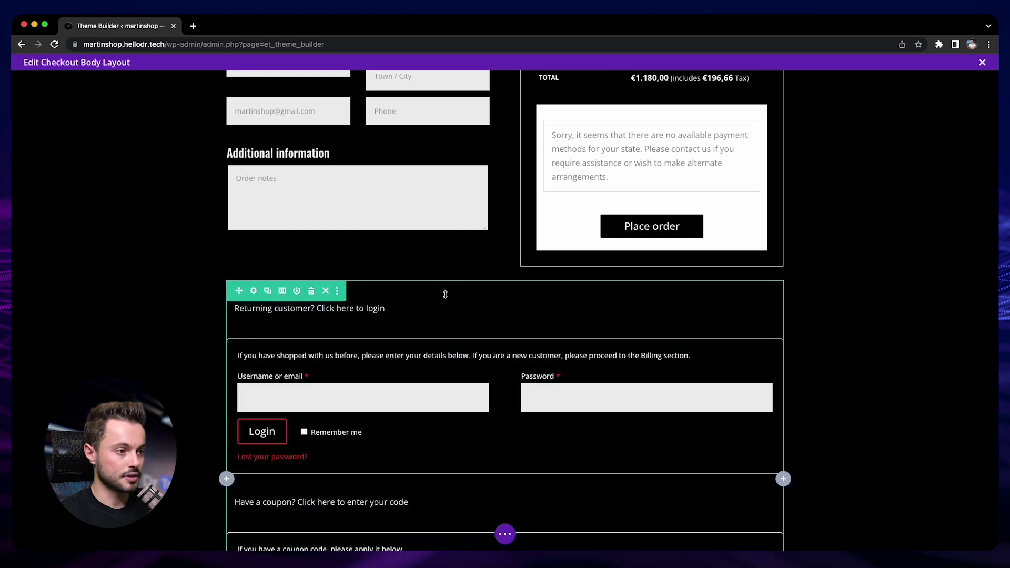
Save the Checkout body layout and reload the live checkout page in the other window.
scroll(447, 295, "up", 2)
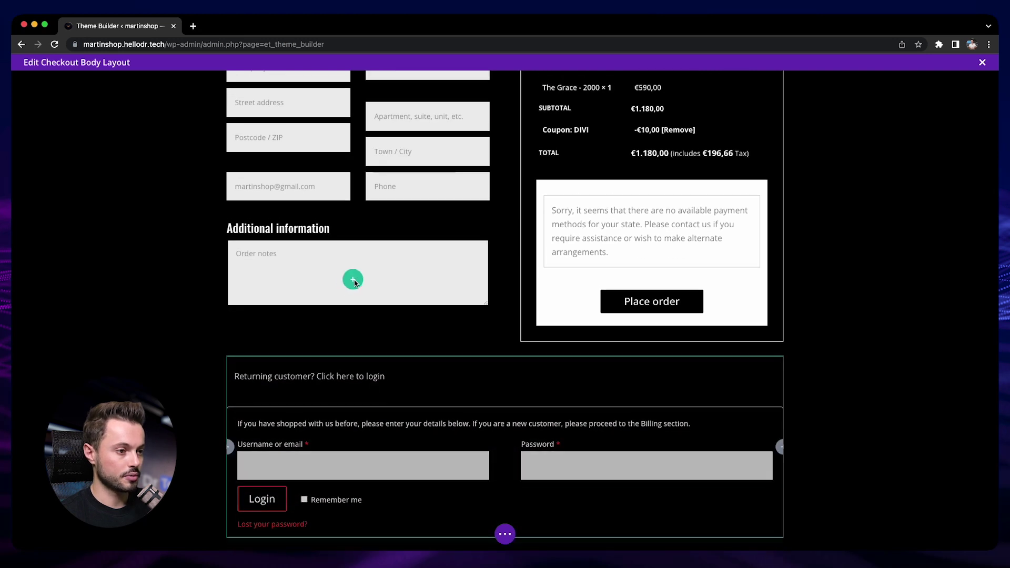
scroll(349, 284, "up", 3)
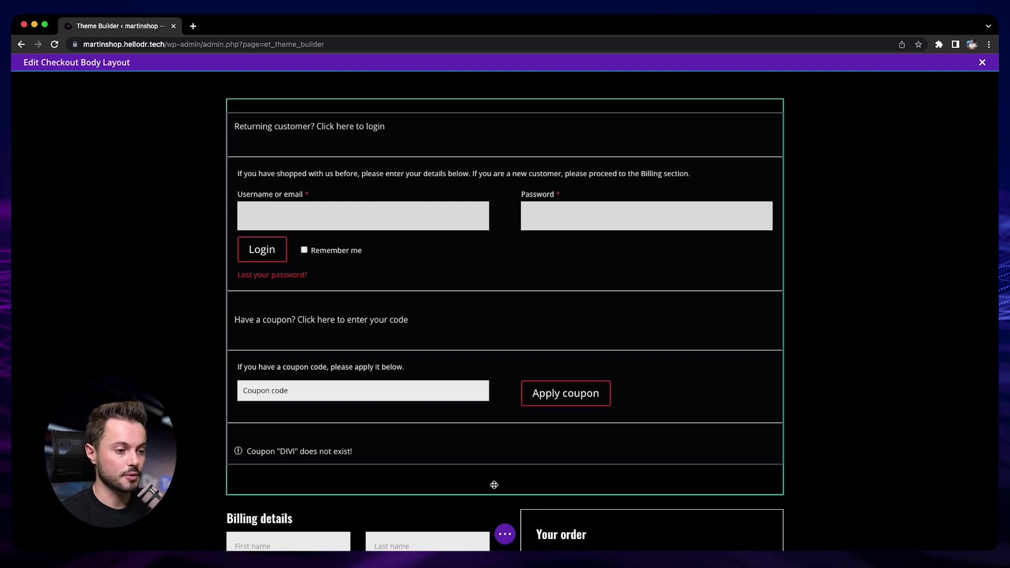
left_click(505, 534)
left_click(970, 535)
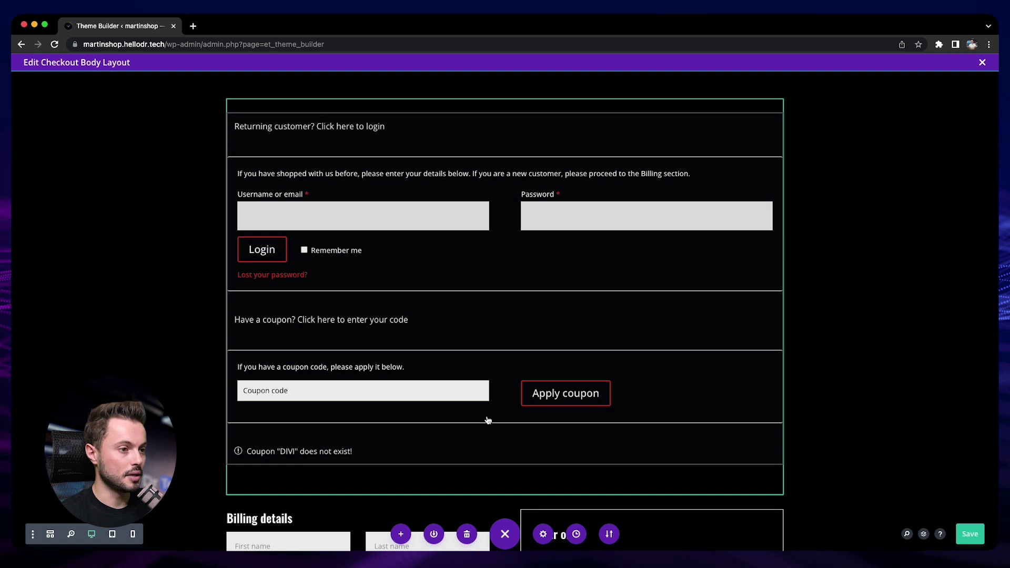
key("ctrl+Up")
left_click(264, 225)
left_click(54, 45)
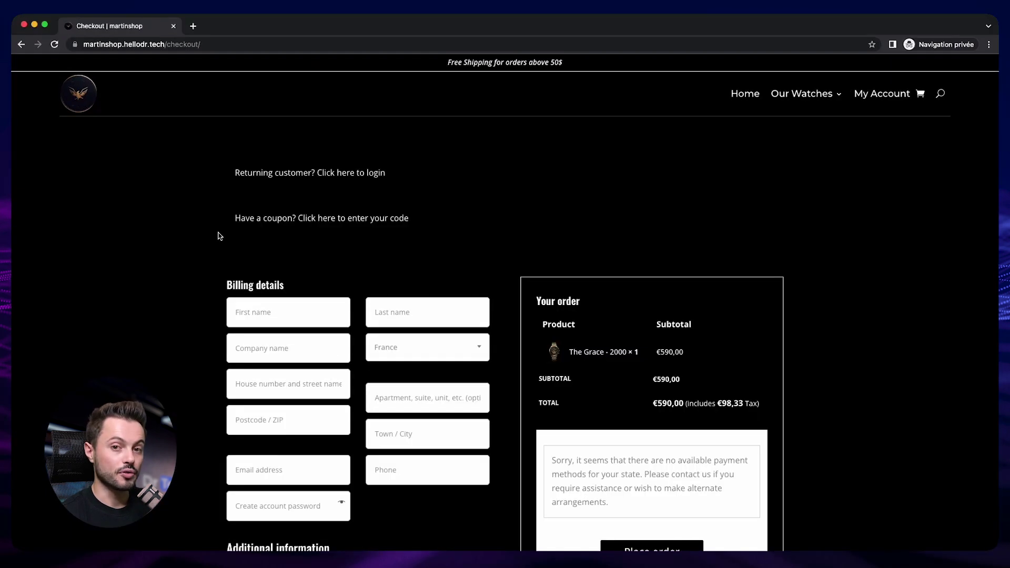
Expand the returning-customer login form, fill and clear the username field, then collapse it.
left_click(357, 175)
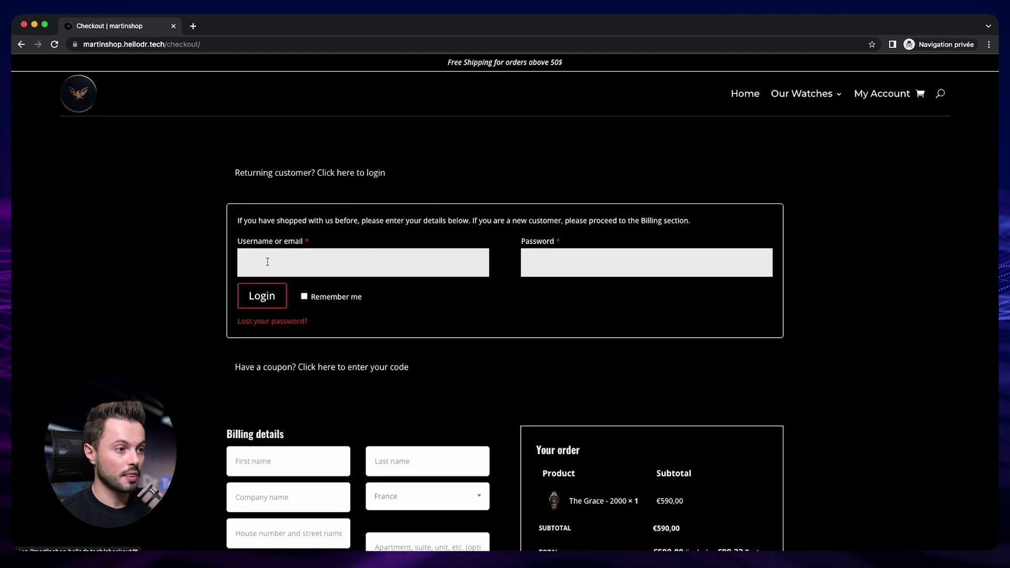
left_click(288, 258)
type("c")
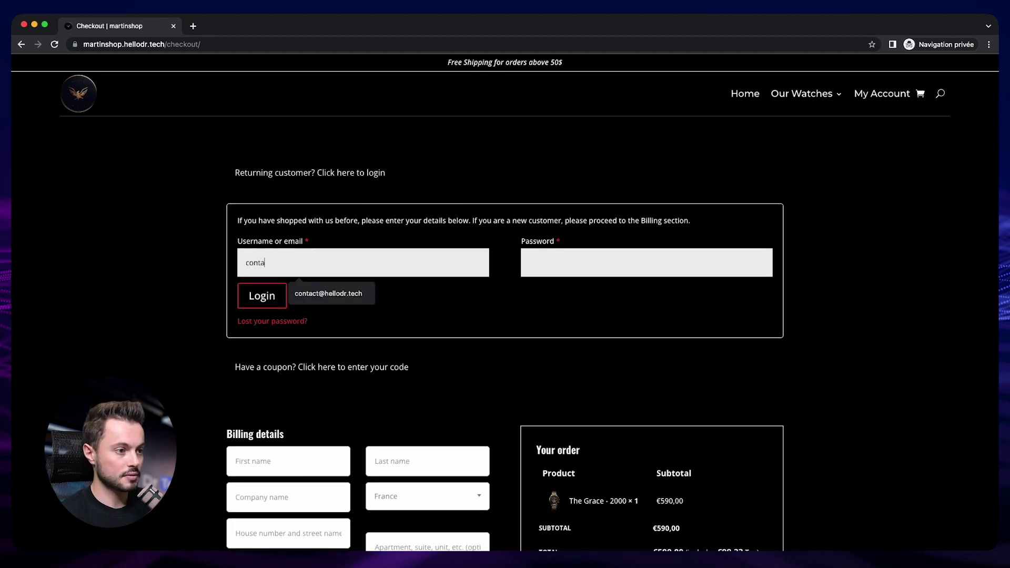
type("onta")
key("Down")
key("Return")
key("super+a")
key("BackSpace")
left_click(368, 175)
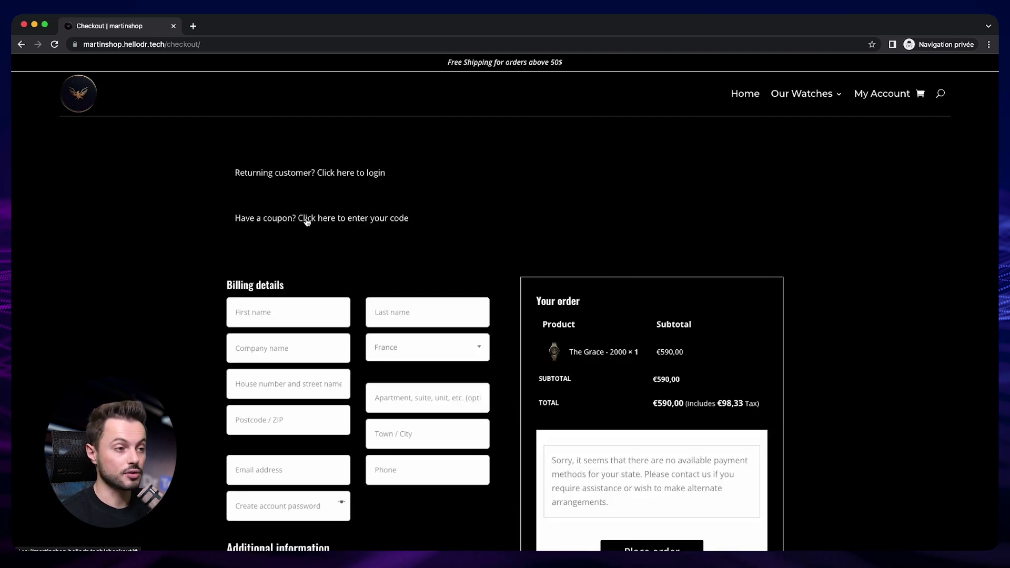
Expand the coupon code form to view the Apply coupon button, then collapse it again.
left_click(351, 217)
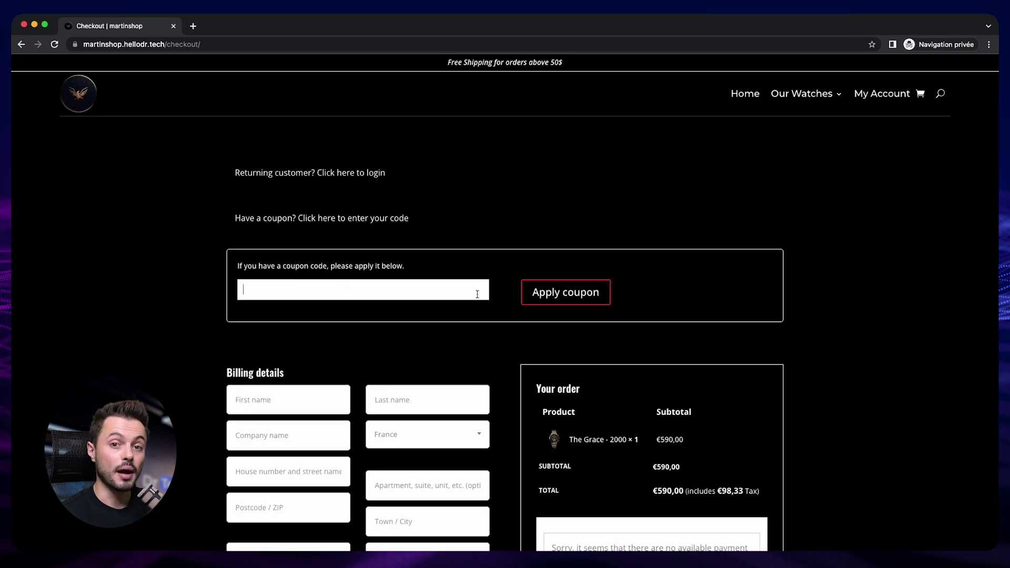
scroll(431, 281, "down", 1)
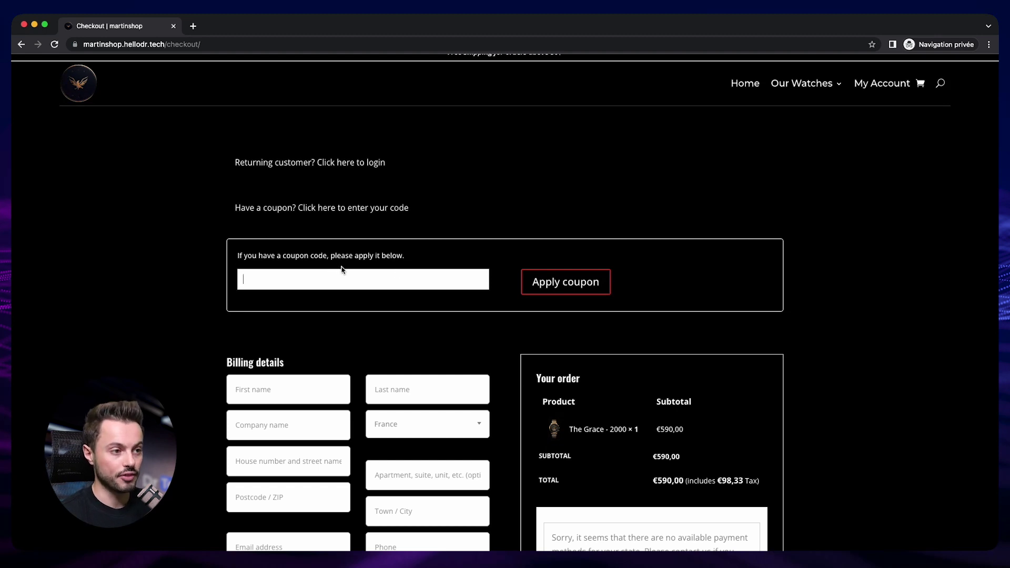
left_click(381, 208)
scroll(436, 220, "up", 1)
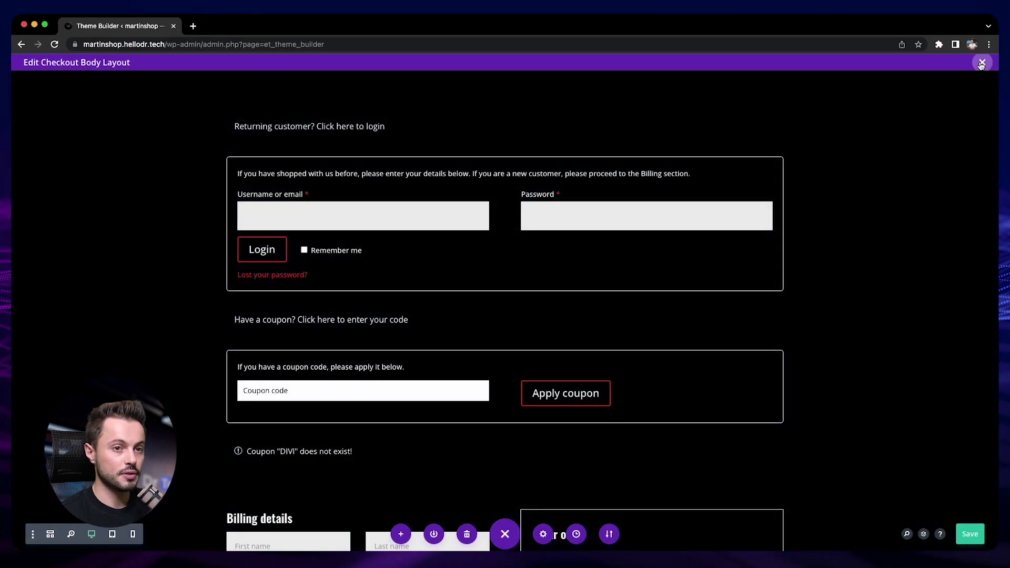
Close the layout editor and reach the users list via WooCommerce Accounts & Privacy settings.
left_click(980, 64)
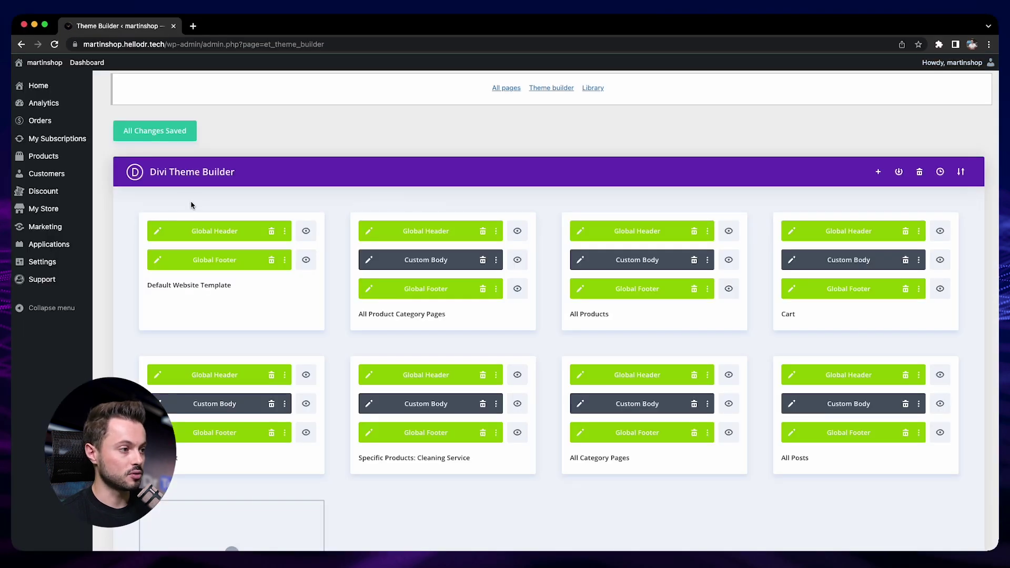
left_click(68, 262)
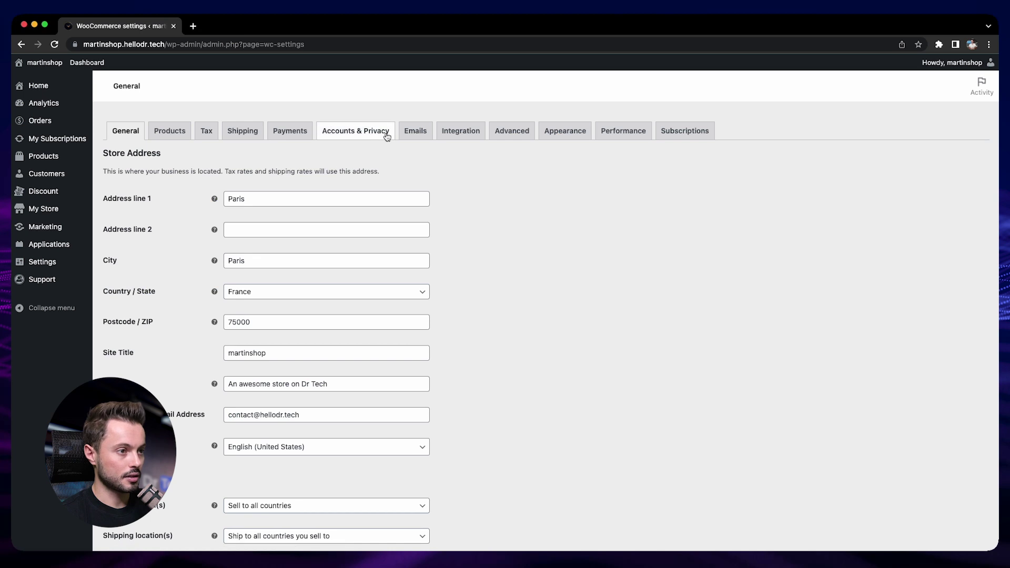
left_click(386, 135)
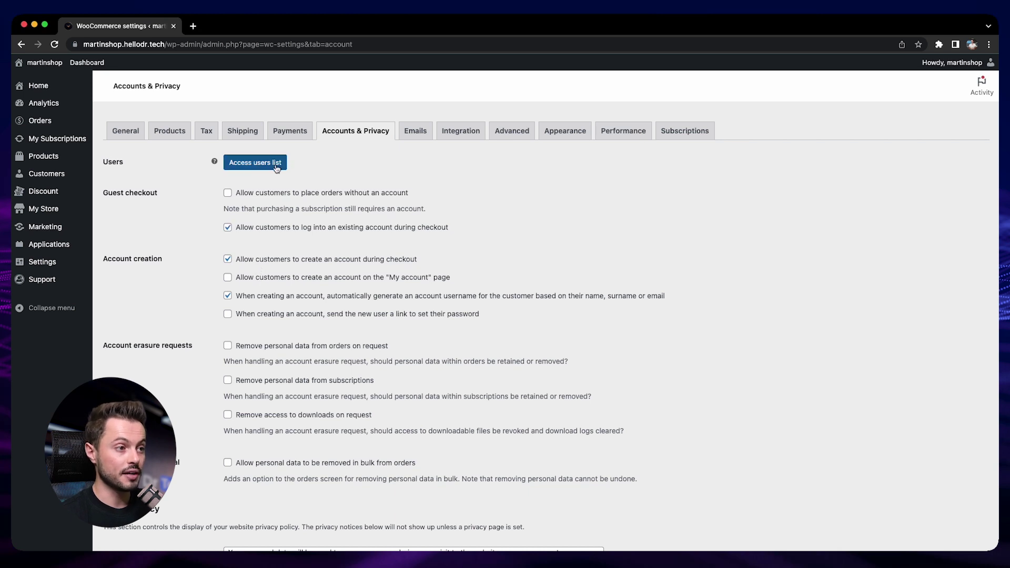
left_click(258, 166)
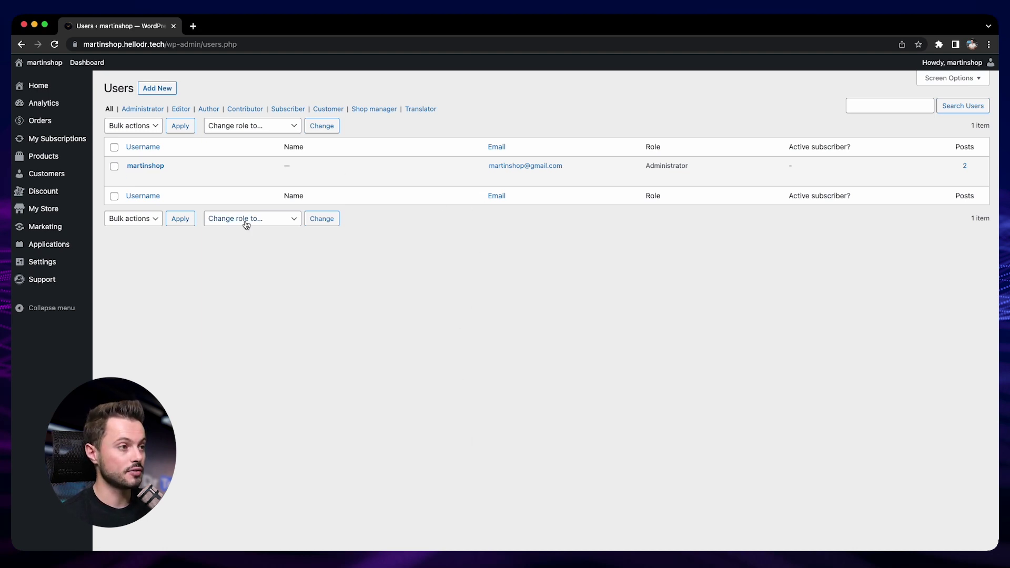
Open the storefront's My Account page in a new tab, then return to Accounts & Privacy.
left_click(20, 44)
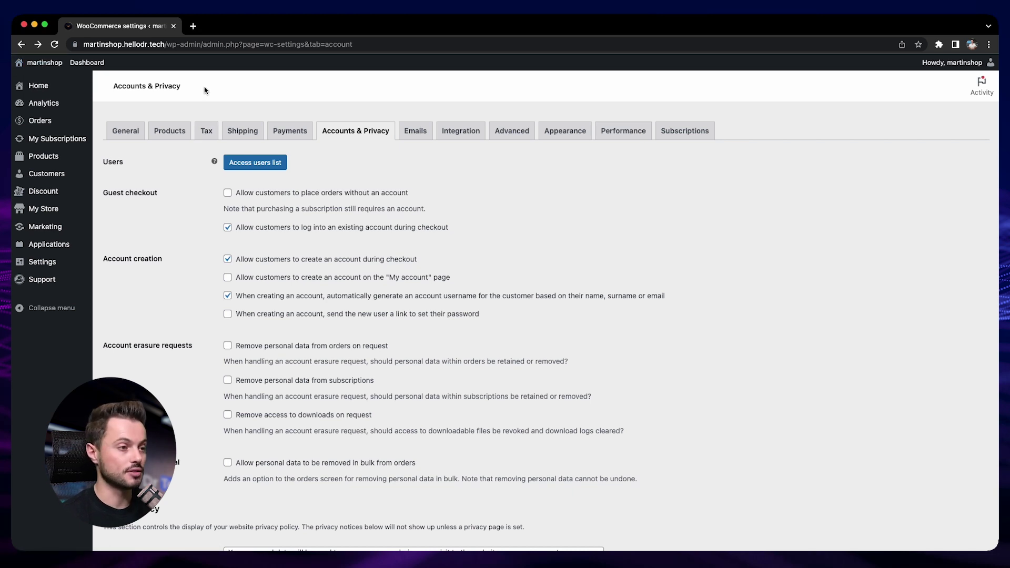
mouse_move(45, 62)
right_click(46, 81)
left_click(58, 84)
left_click(242, 26)
left_click(867, 113)
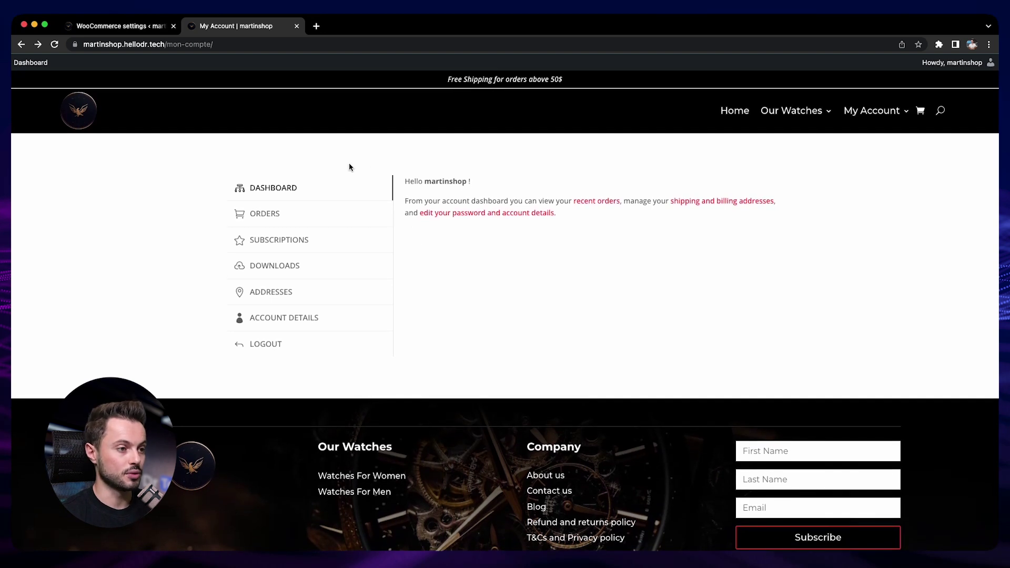
key("ctrl+shift+Tab")
scroll(361, 277, "down", 3)
scroll(360, 277, "down", 2)
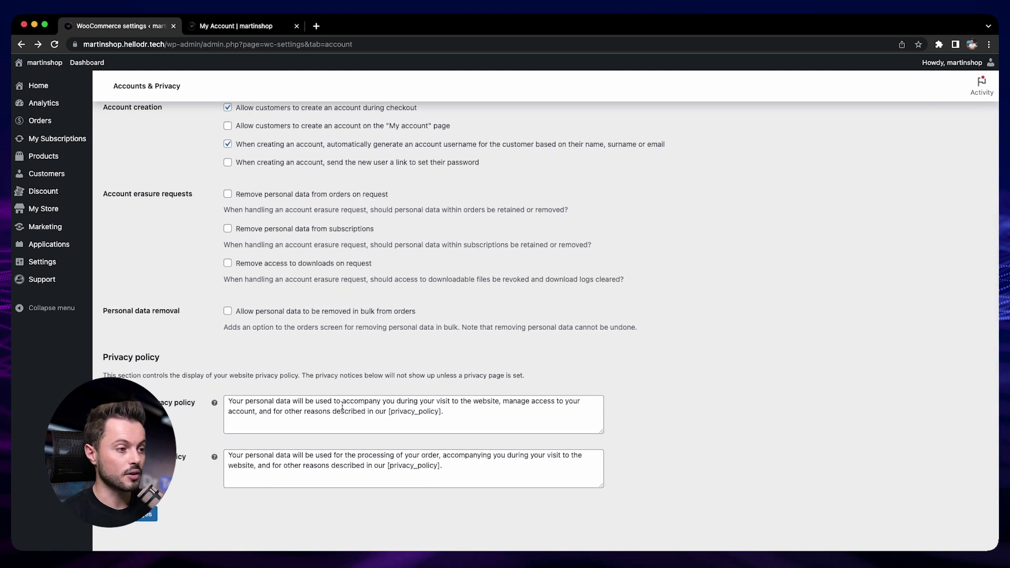
Review the privacy policy texts and their [privacy_policy] placeholder, then open the Advanced settings.
scroll(343, 406, "down", 1)
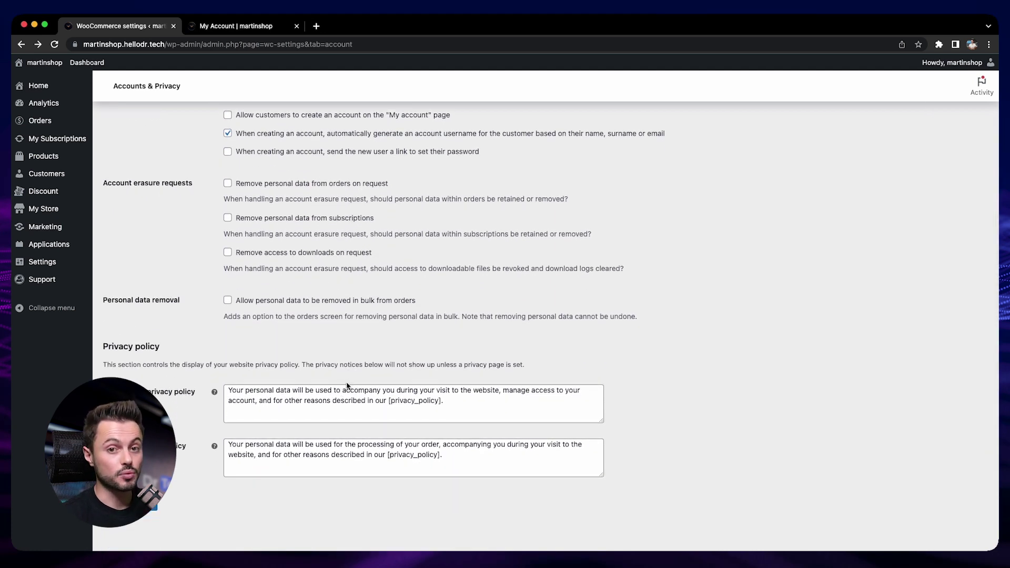
scroll(344, 200, "up", 1)
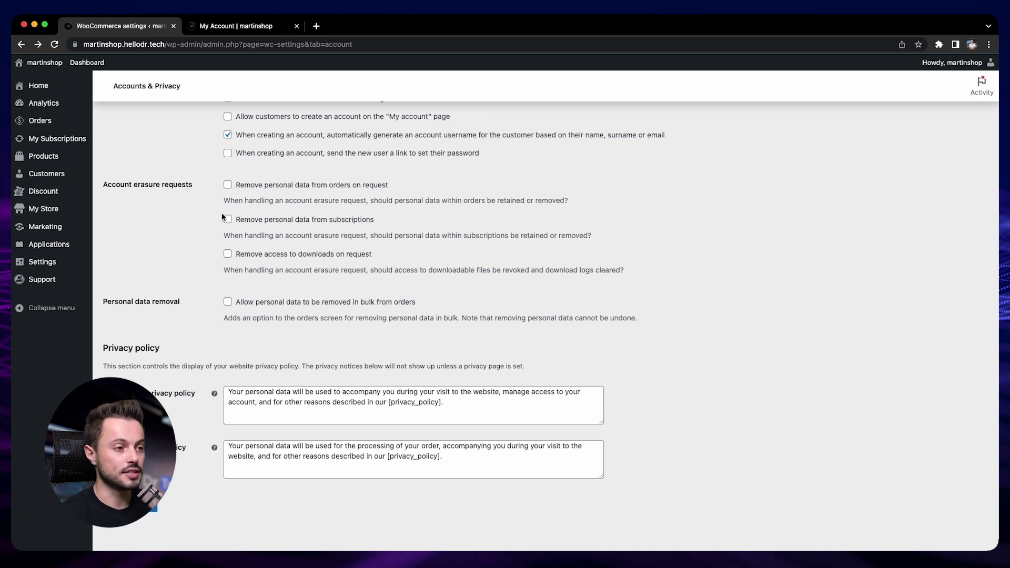
scroll(265, 315, "down", 1)
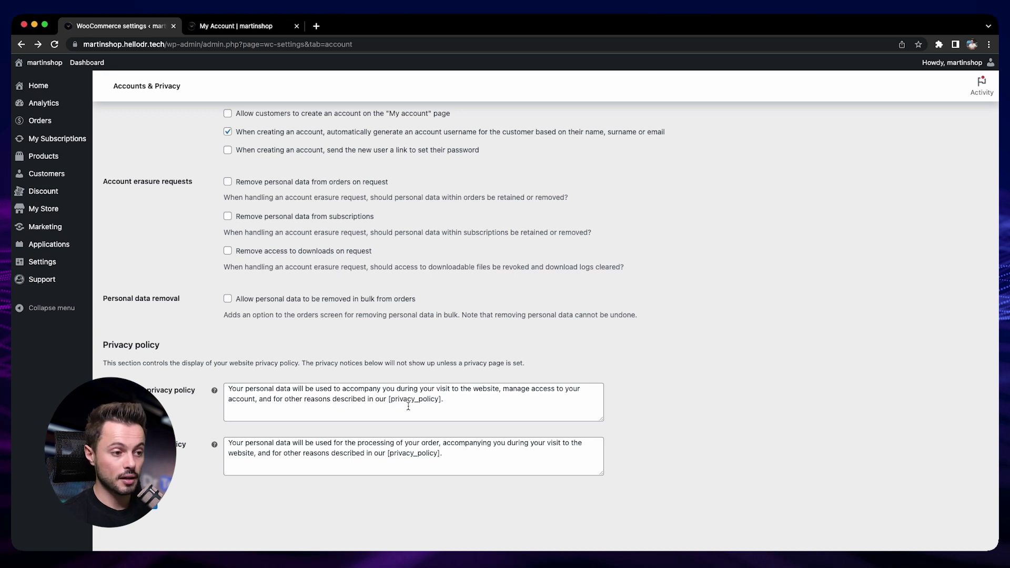
left_click_drag(389, 399, 440, 398)
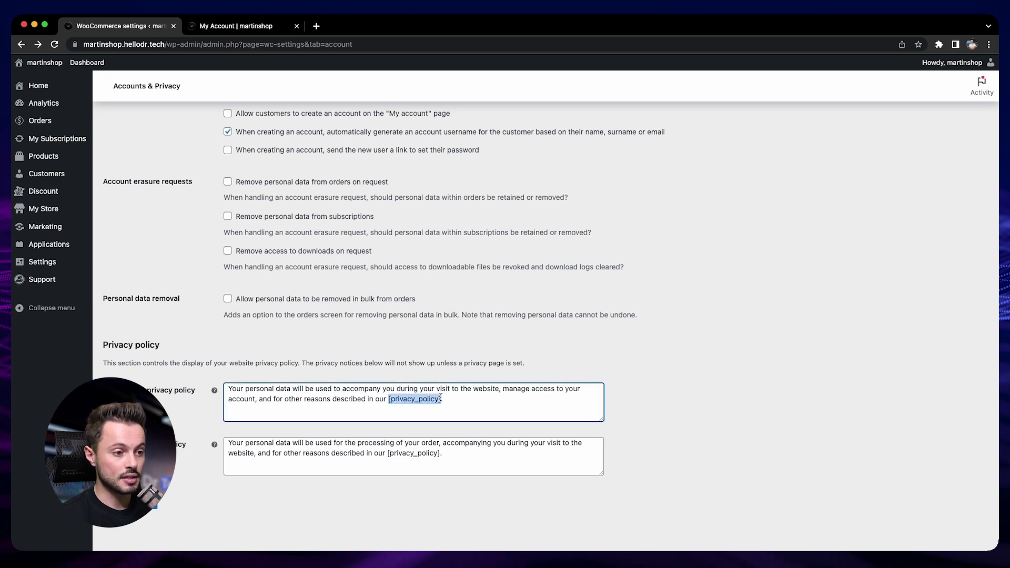
left_click(382, 398)
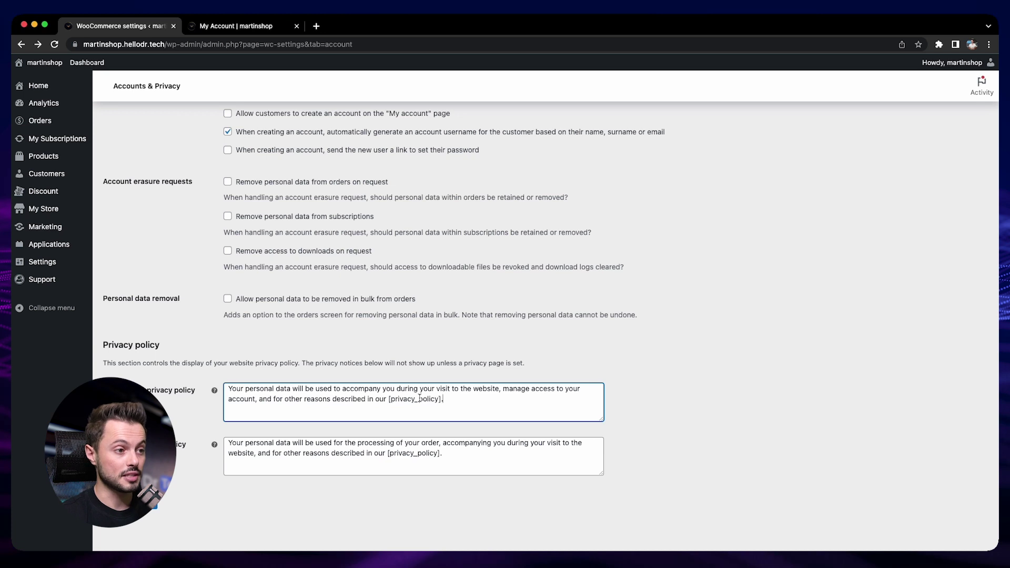
scroll(419, 398, "up", 5)
left_click(511, 132)
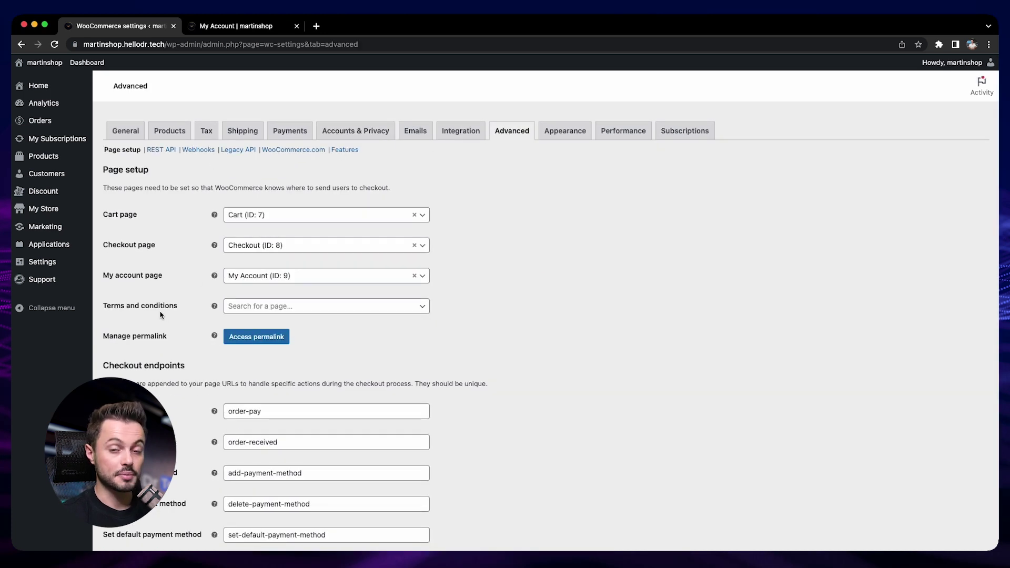
Set the Terms and conditions page to 'T&Cs and Privacy Policy' and save the page setup.
left_click(276, 308)
type("priv")
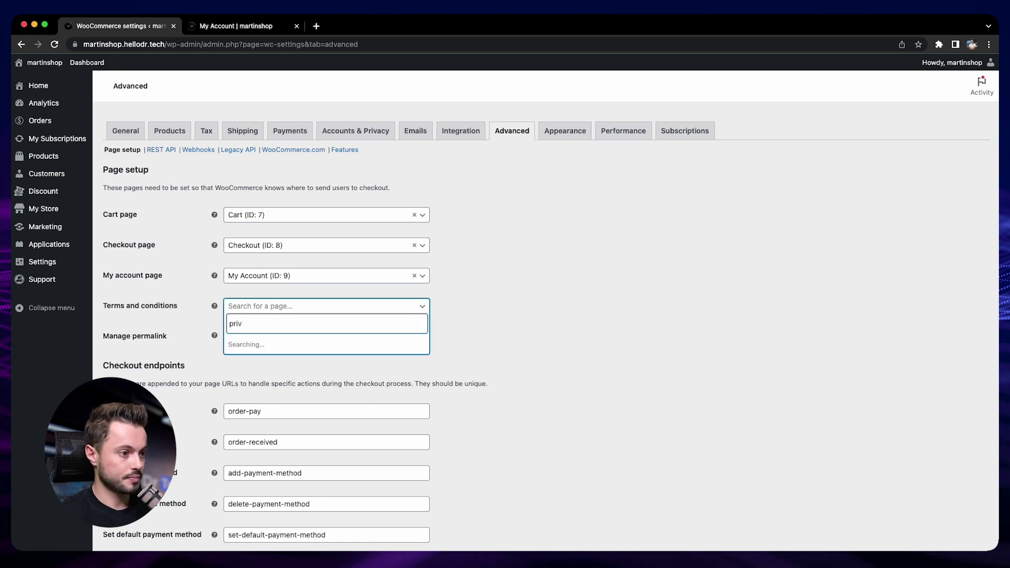
left_click(277, 348)
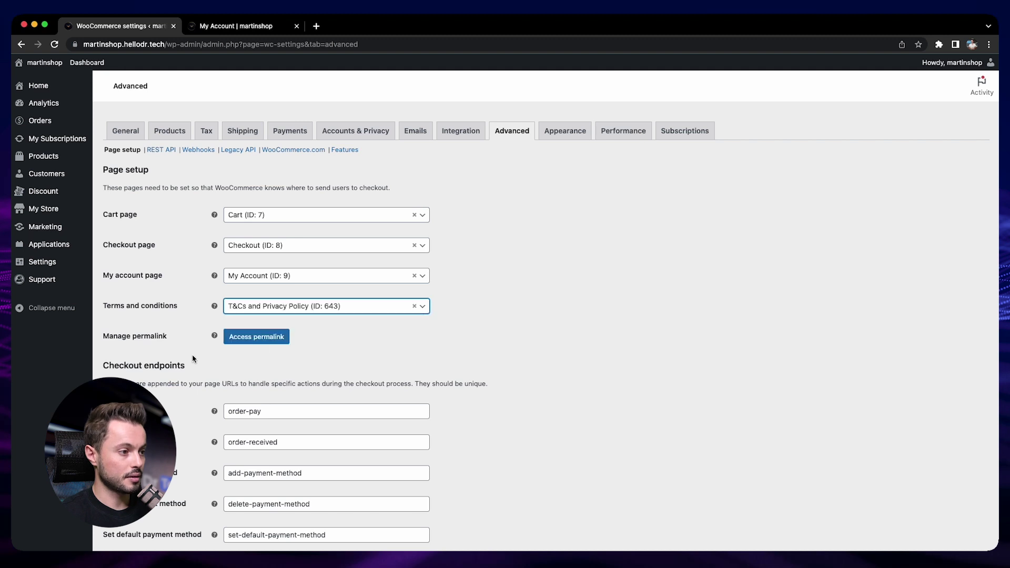
scroll(192, 359, "down", 10)
left_click(131, 505)
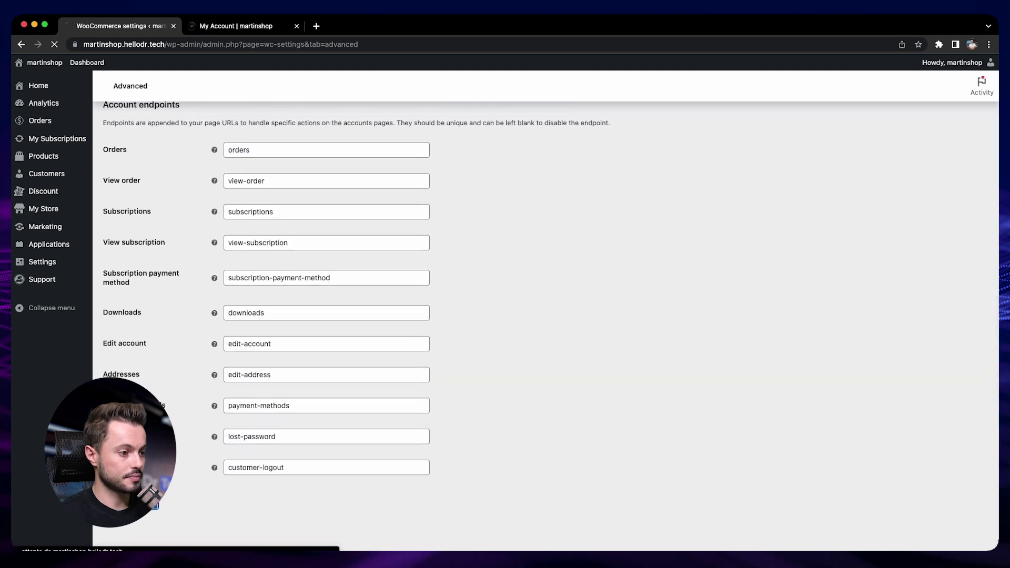
key("super+grave")
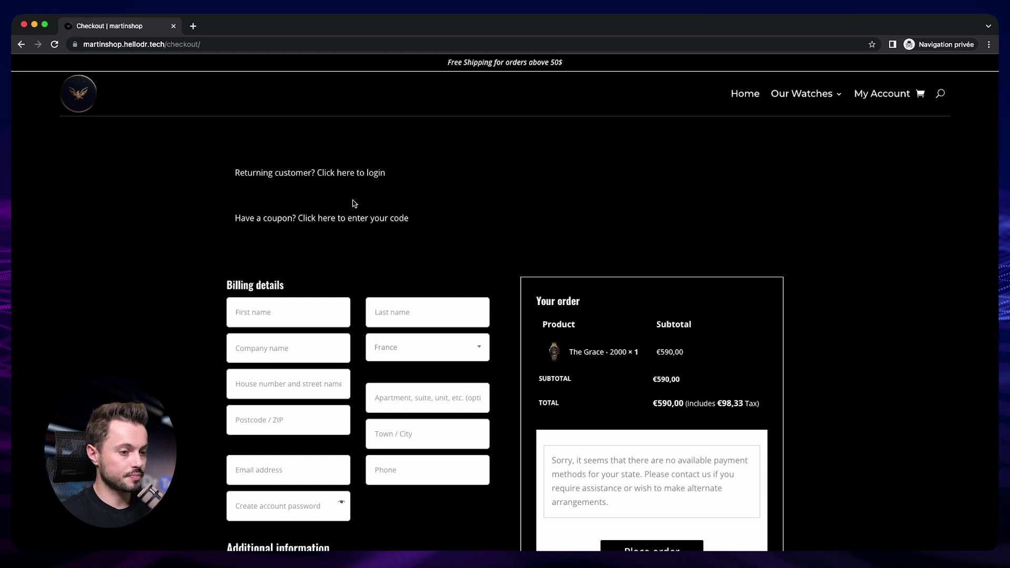
Tick the new terms and conditions agreement checkbox above Place order on the checkout.
scroll(163, 192, "down", 3)
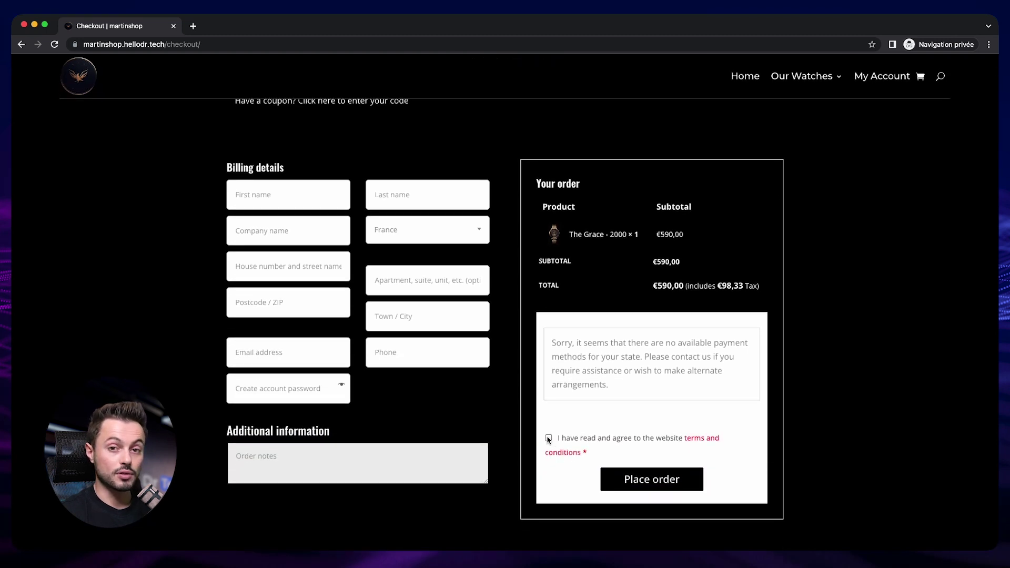
left_click(548, 439)
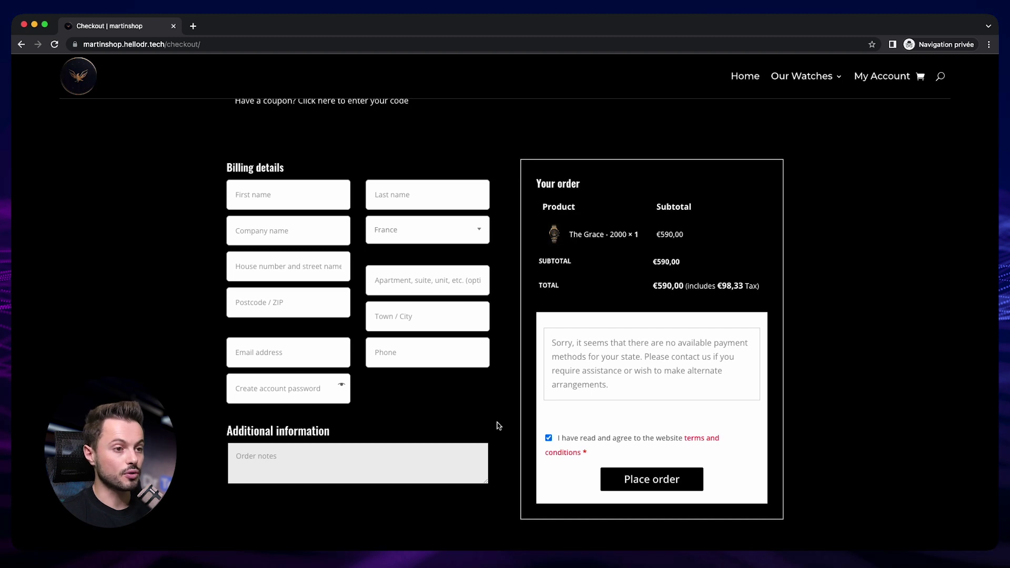
scroll(496, 423, "up", 3)
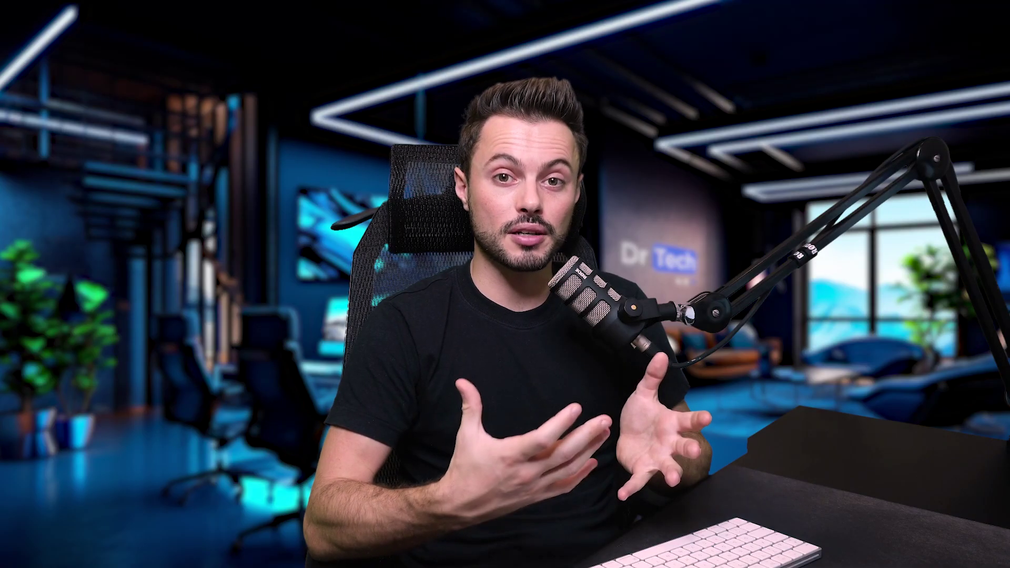